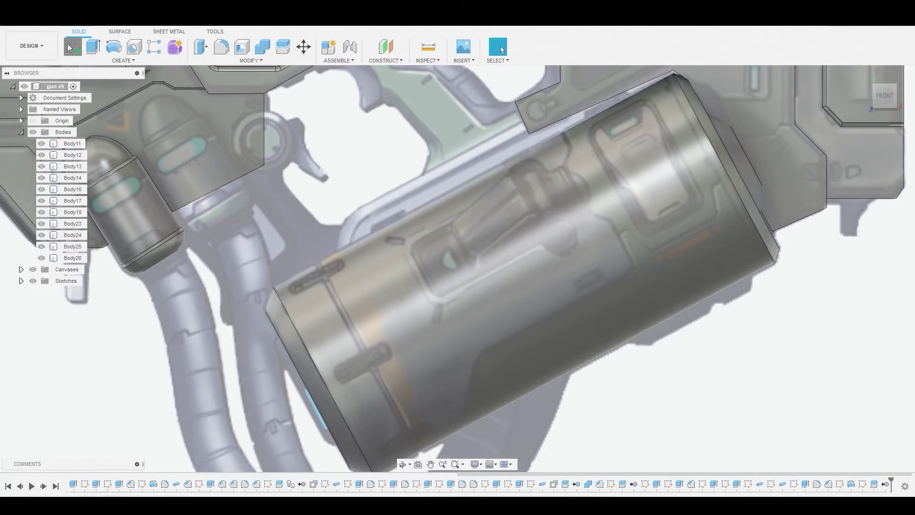
Start a front-view sketch and trace the rounded front end of the rail above the large cylinder with a three-point arc.
click(70, 47)
click(359, 163)
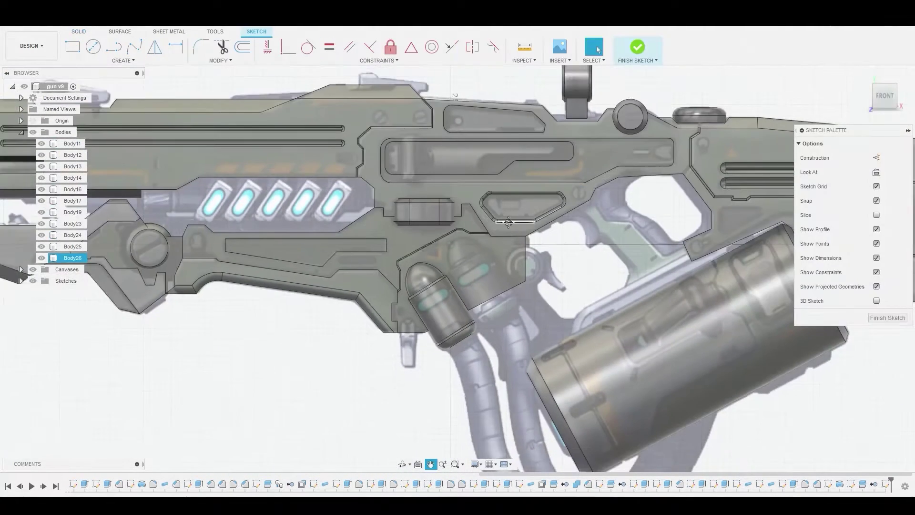
middle_drag(508, 222, 318, 138)
scroll(349, 182, up, 2)
middle_drag(419, 212, 259, 247)
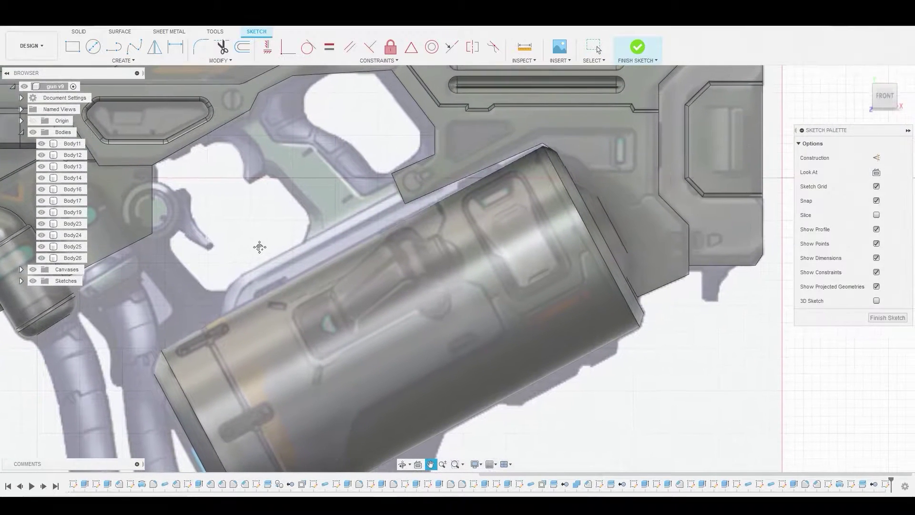
key(Escape)
click(123, 61)
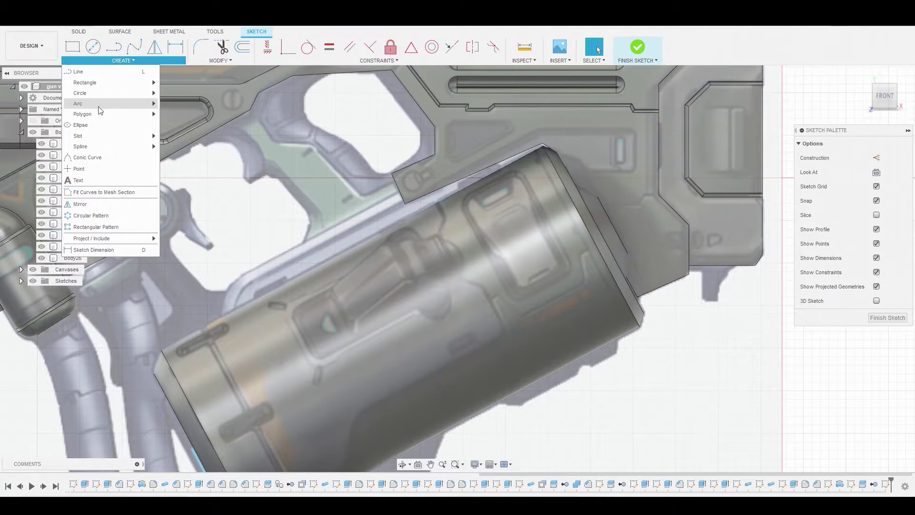
mouse_move(100, 111)
click(188, 104)
scroll(244, 323, up, 2)
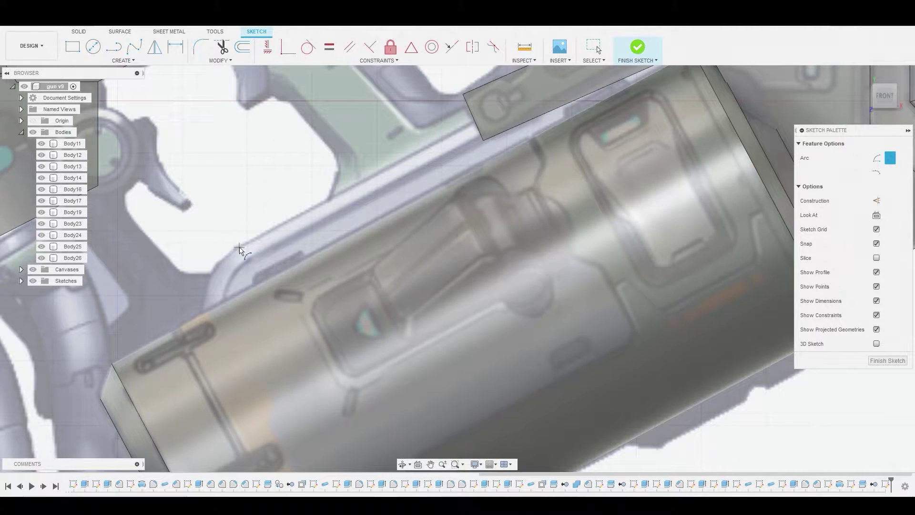
click(207, 328)
click(206, 288)
Draw lines from the arc's upper end along the rail, across its rear and back, closing the rail profile.
click(117, 47)
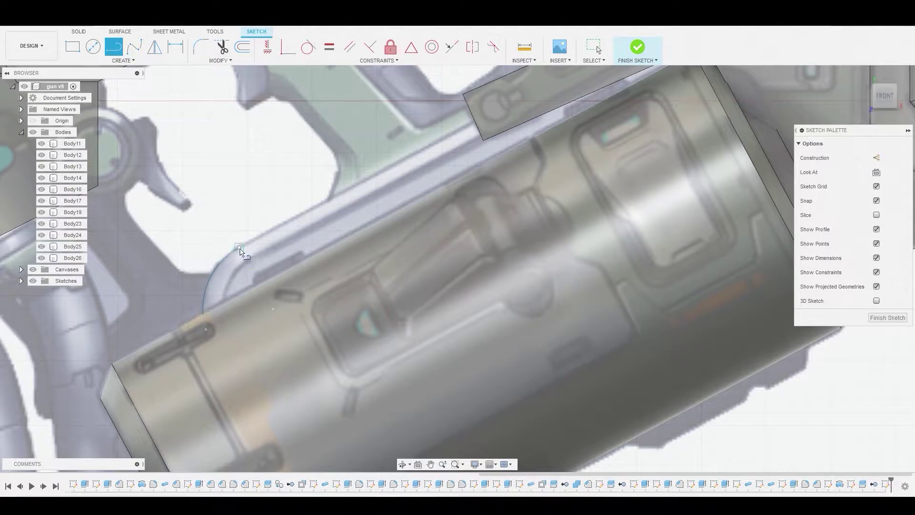
click(239, 248)
middle_drag(446, 155, 296, 241)
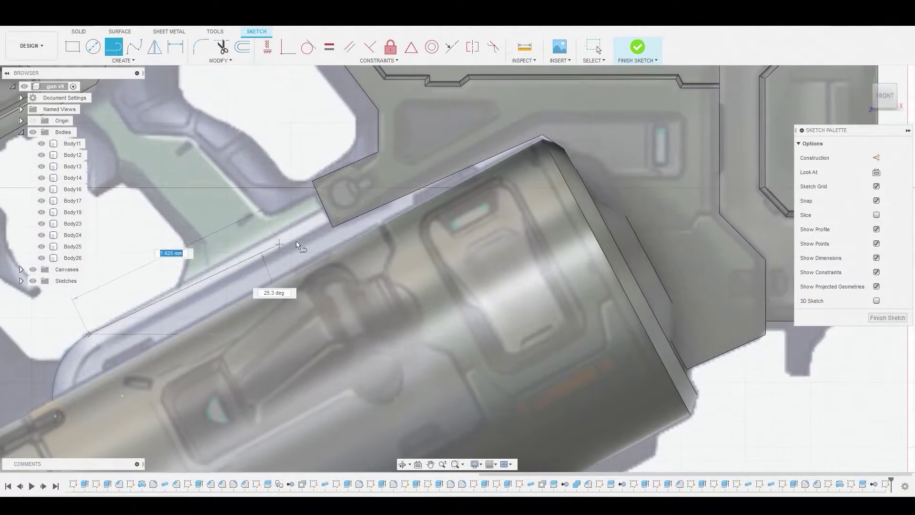
click(473, 129)
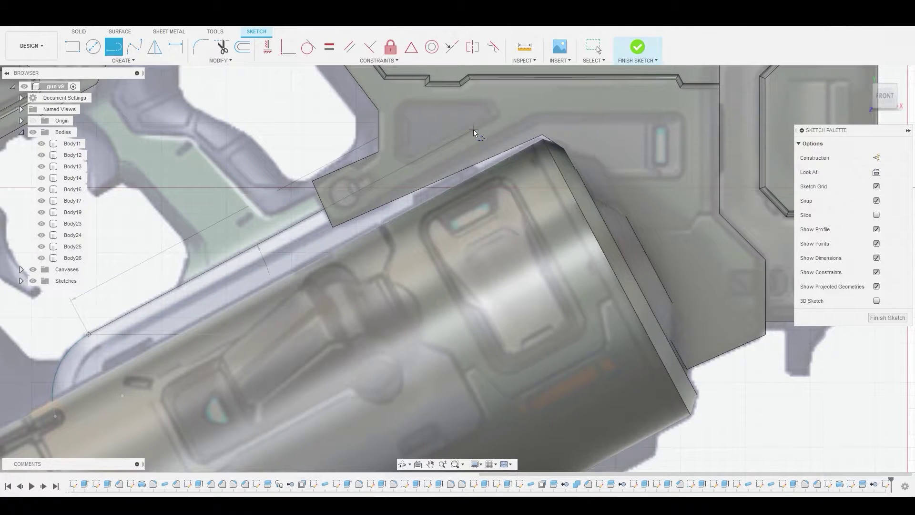
click(513, 189)
click(56, 417)
scroll(123, 365, down, 2)
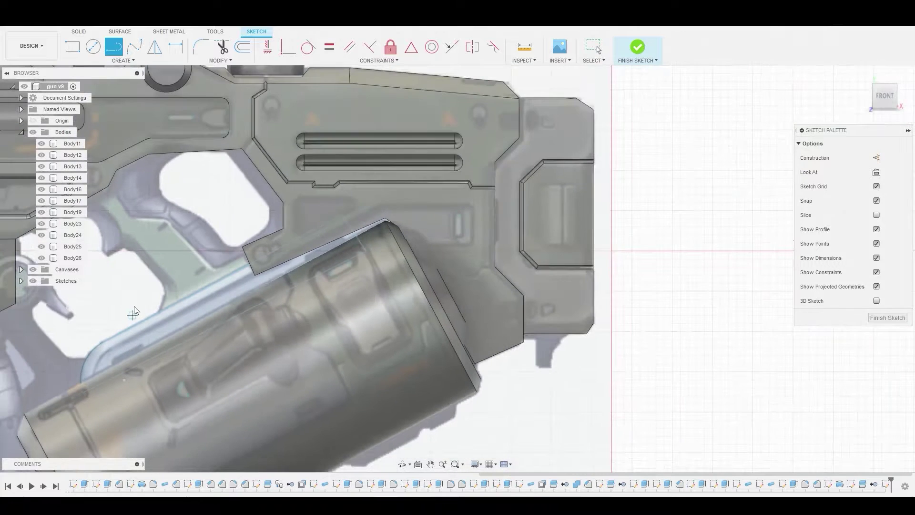
right_click(147, 280)
click(177, 281)
middle_drag(175, 300, 177, 299)
drag(178, 299, 304, 244)
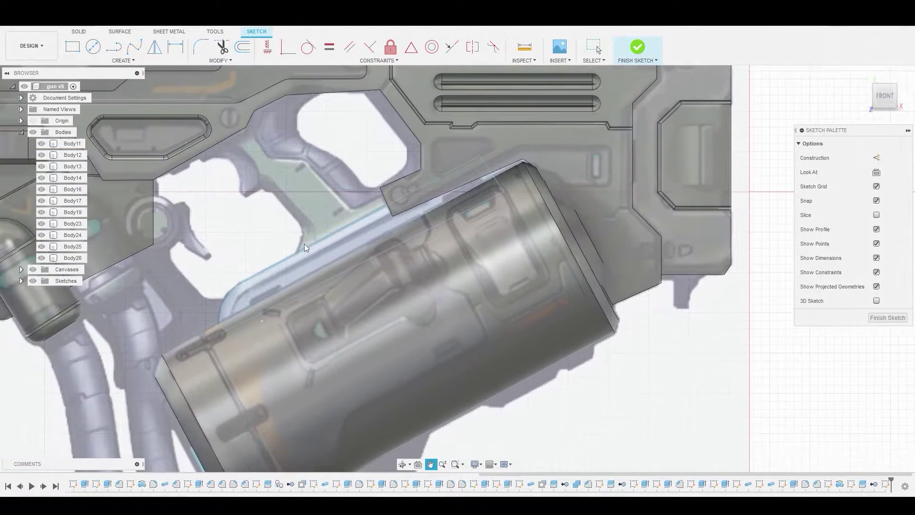
key(Escape)
Extrude the closed rail profile 0.446 mm to one side as a new body.
click(336, 252)
right_click(337, 253)
click(363, 239)
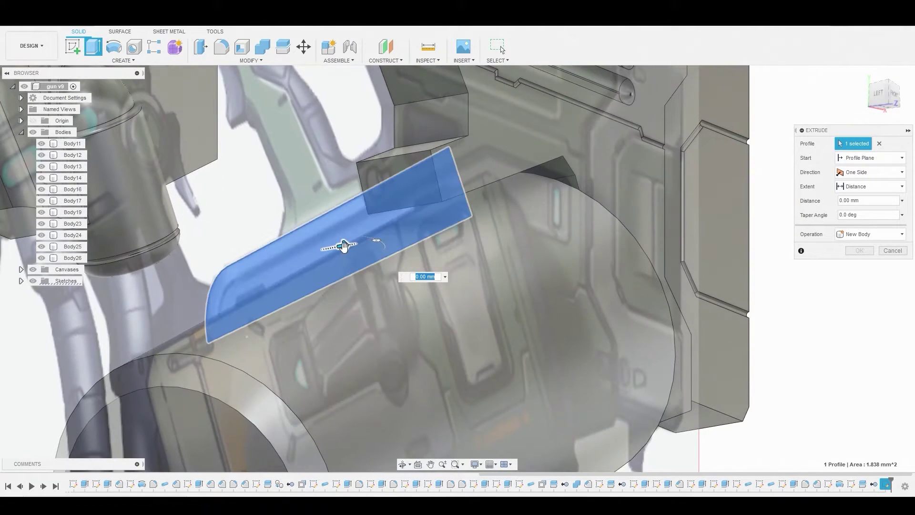
drag(343, 245, 398, 252)
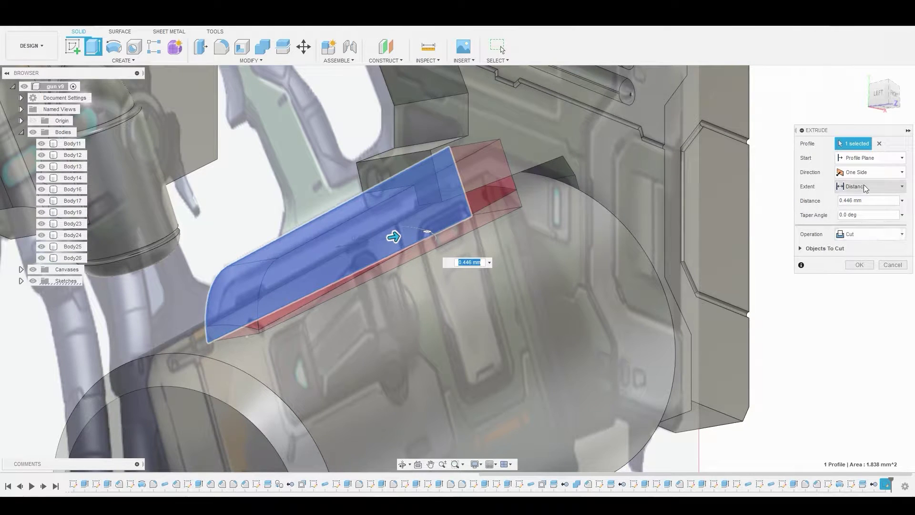
click(869, 233)
click(867, 275)
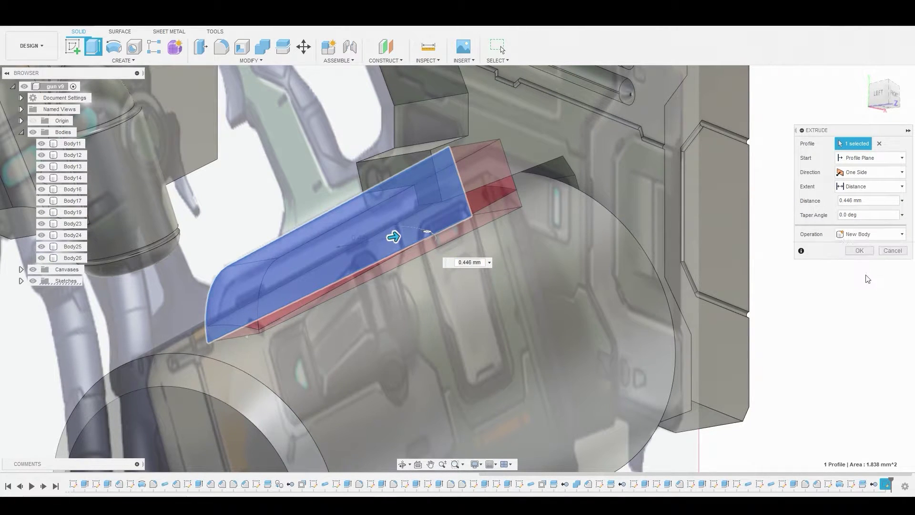
click(859, 250)
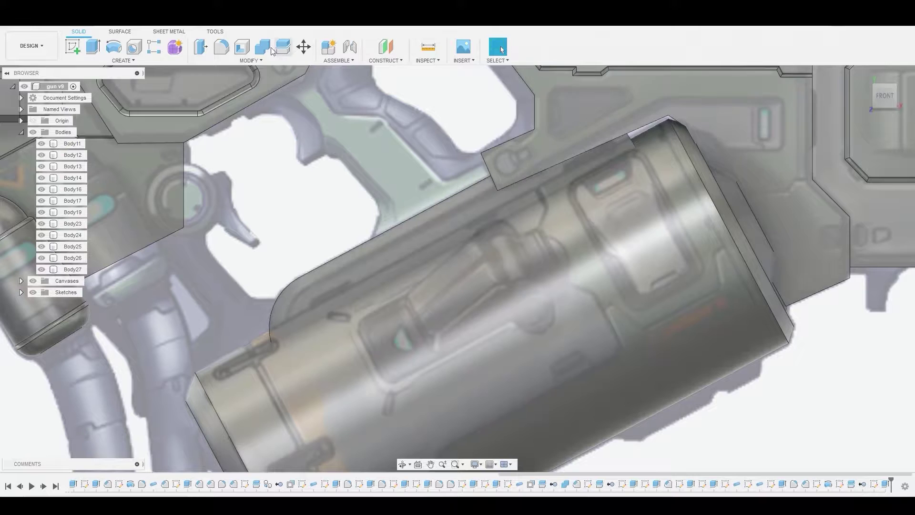
Chamfer the rail's upper edge and curved front edge with an equal distance of 0.164 mm.
click(250, 60)
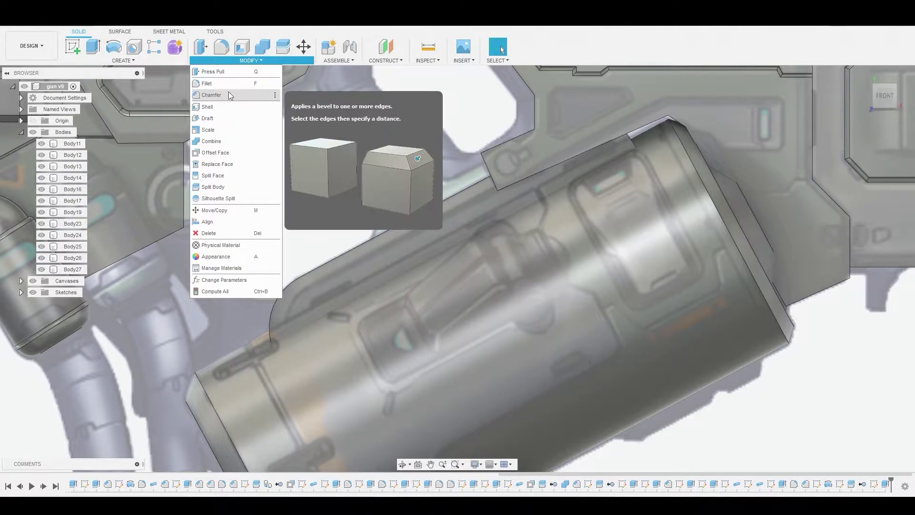
click(228, 94)
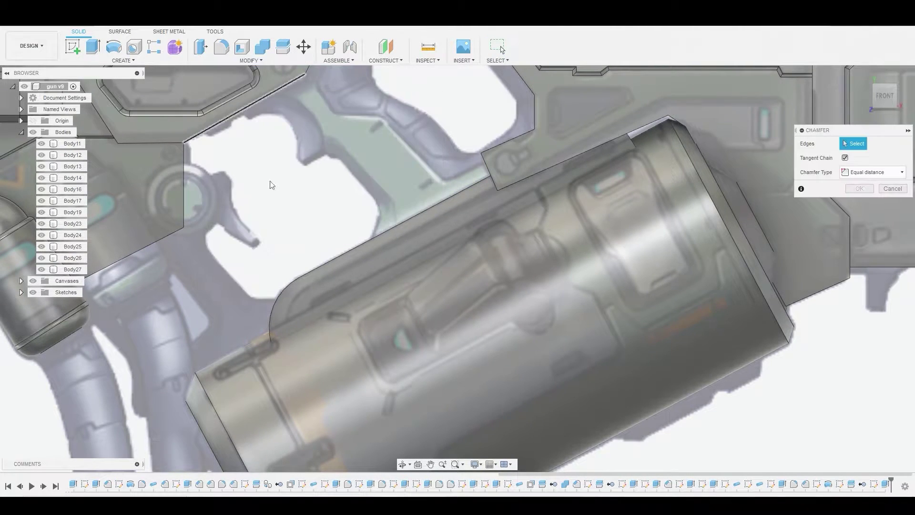
click(313, 272)
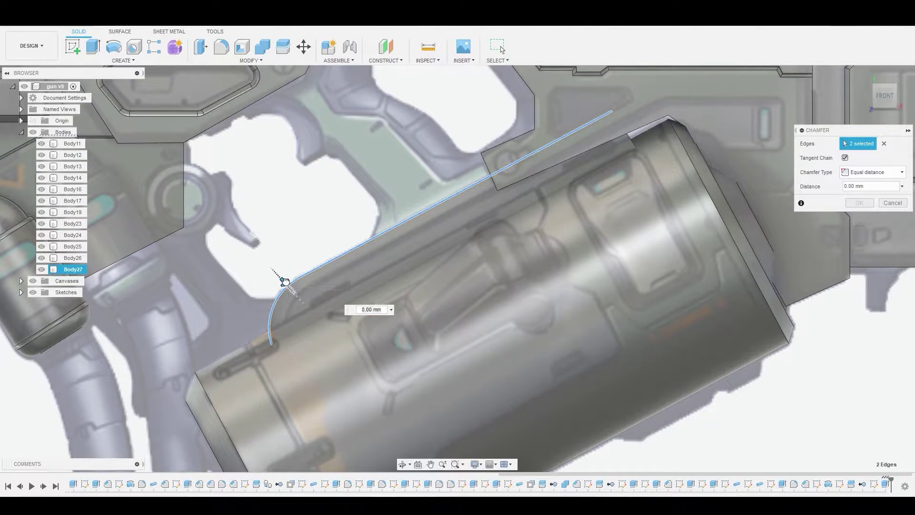
drag(285, 281, 292, 286)
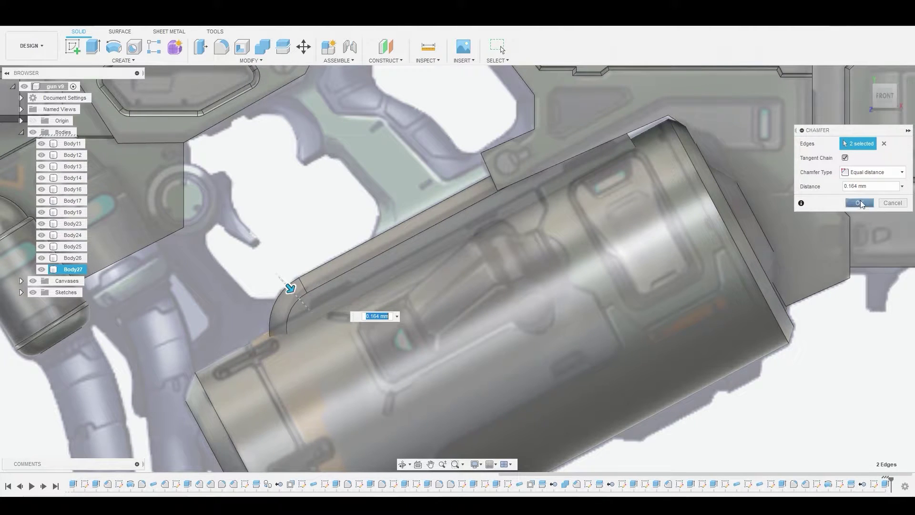
click(859, 203)
scroll(579, 198, down, 3)
Offset the rail body's rear end face by 0.506 mm to lengthen it along the cylinder.
scroll(606, 162, up, 6)
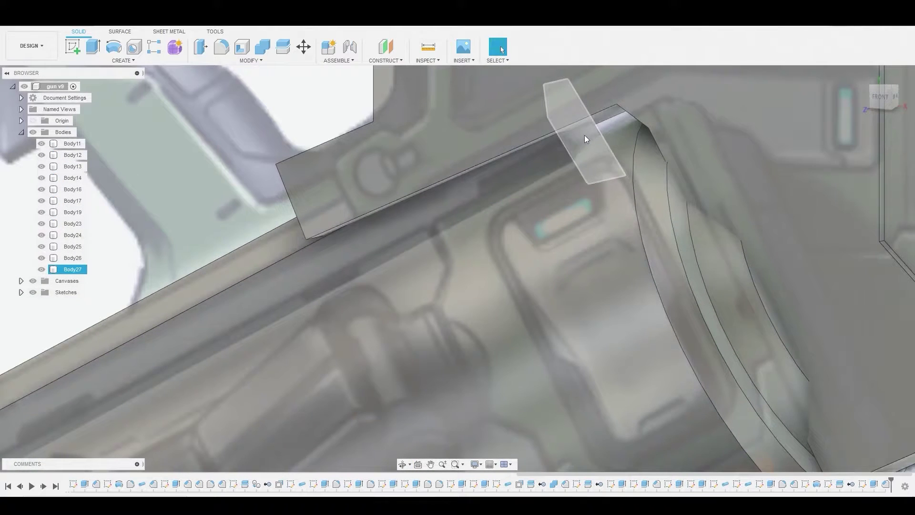
right_click(584, 135)
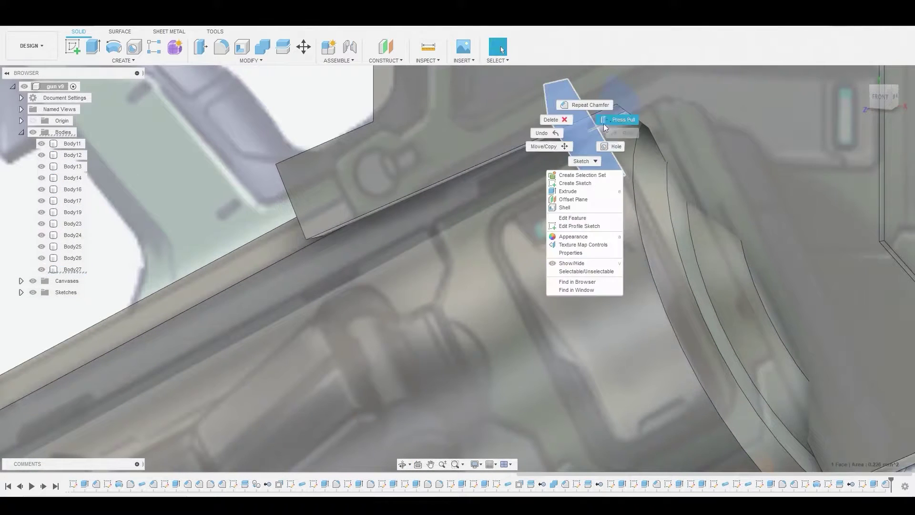
click(603, 124)
click(881, 99)
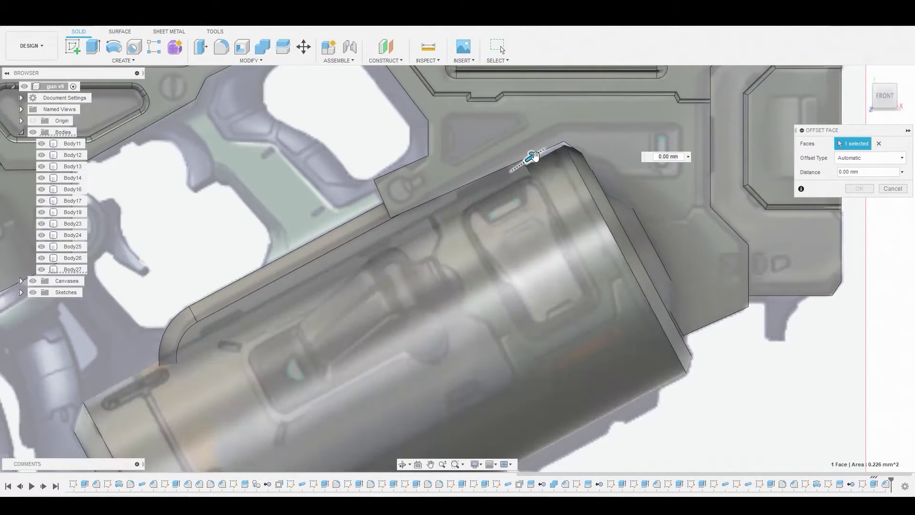
drag(535, 155, 583, 134)
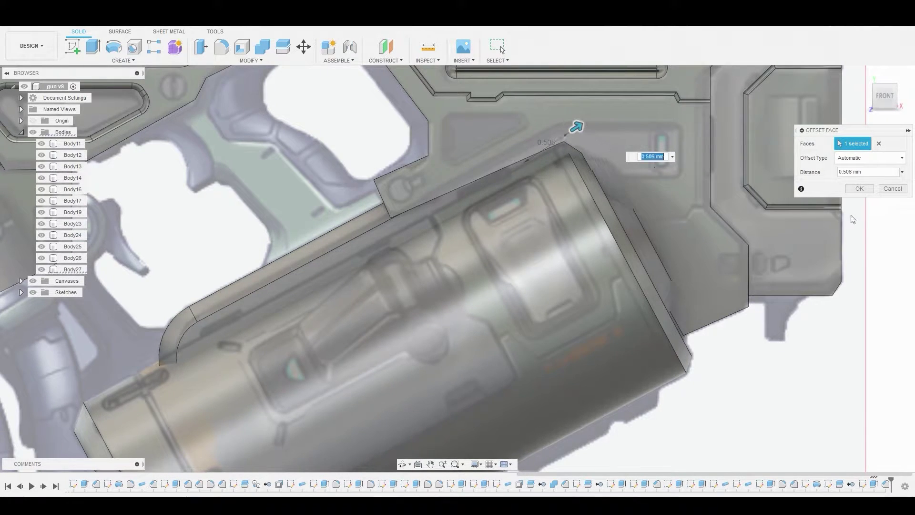
click(859, 189)
scroll(572, 181, down, 3)
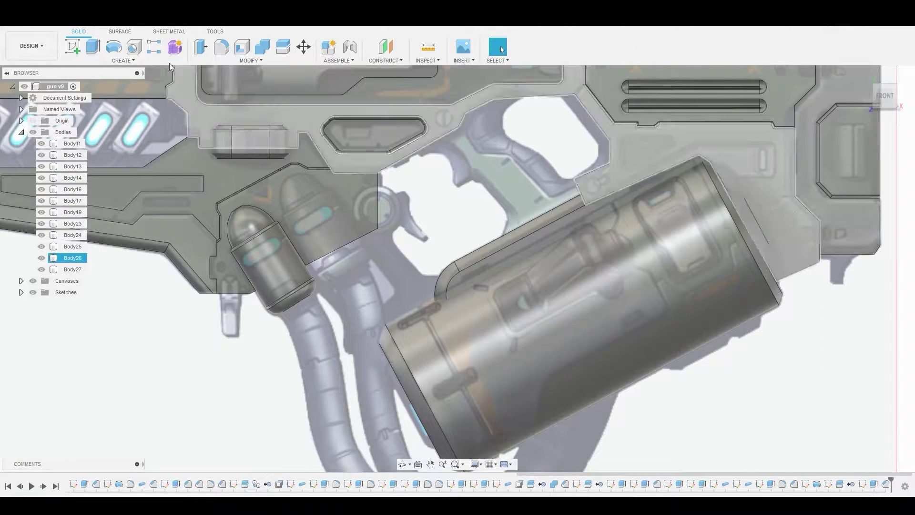
Start a front-view sketch and draw a two-point rectangle over the green grip area of the reference image.
click(76, 49)
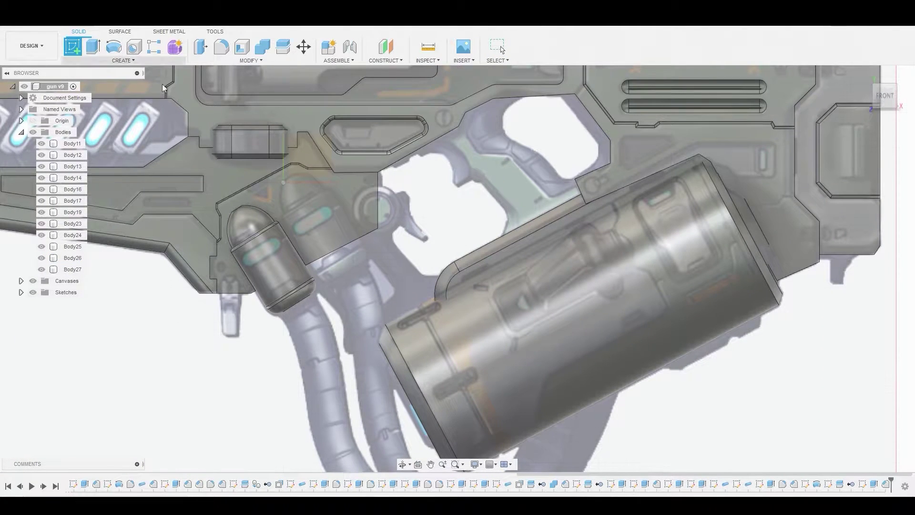
click(499, 196)
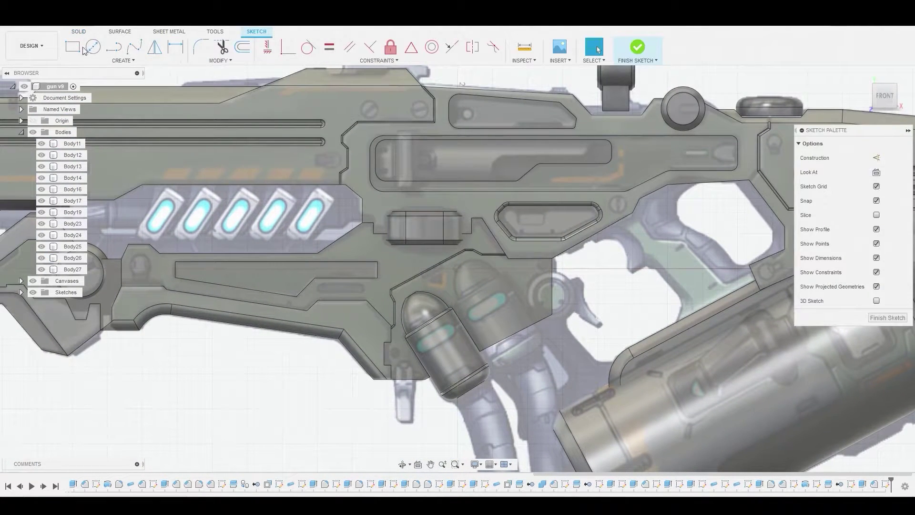
click(81, 49)
middle_drag(598, 260, 379, 170)
scroll(419, 163, up, 3)
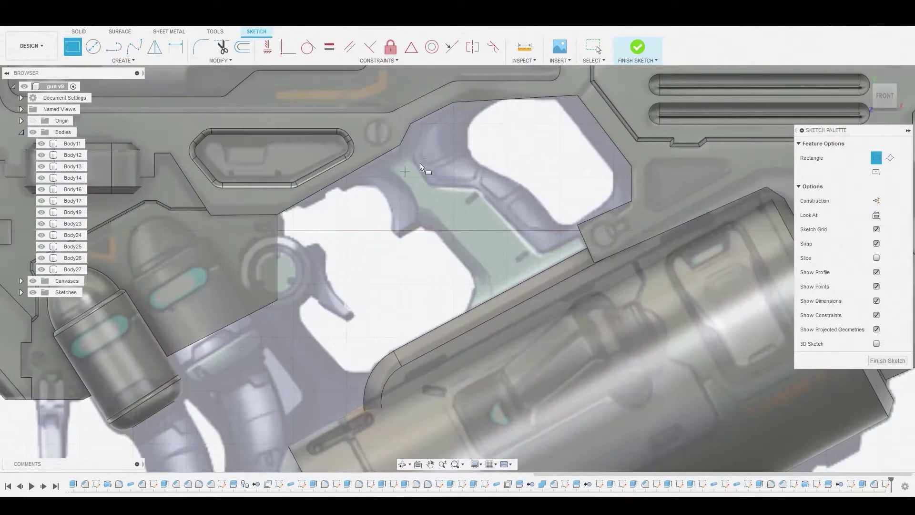
click(502, 118)
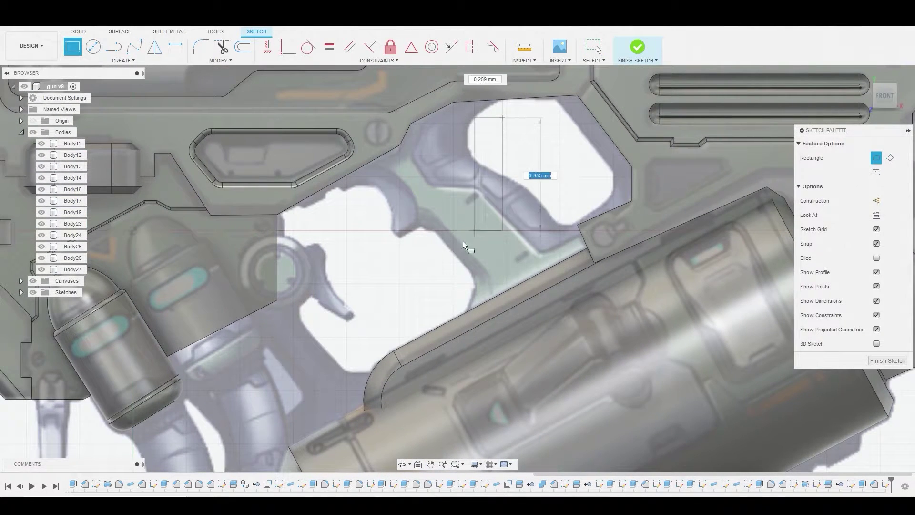
click(400, 294)
right_click(399, 297)
click(435, 288)
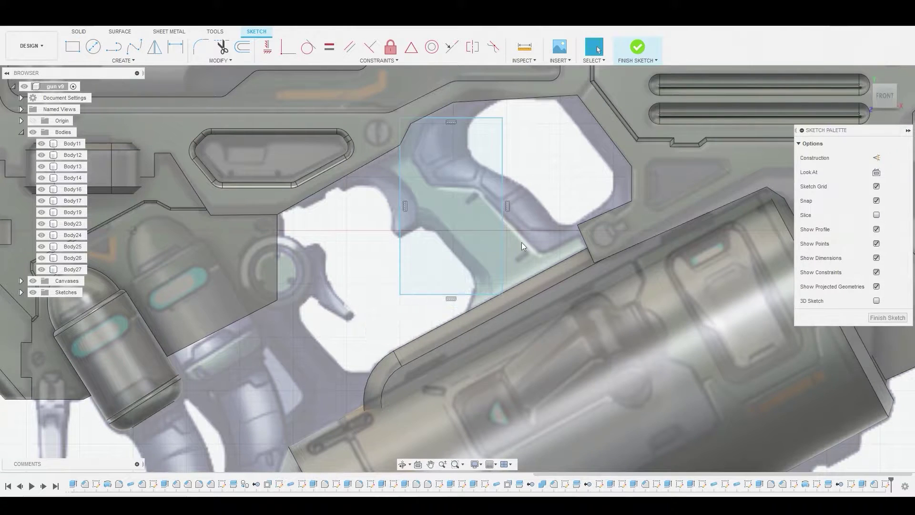
Rotate and move the whole rectangle over the grip so its lower edge runs parallel to the rail.
double_click(502, 248)
right_click(502, 247)
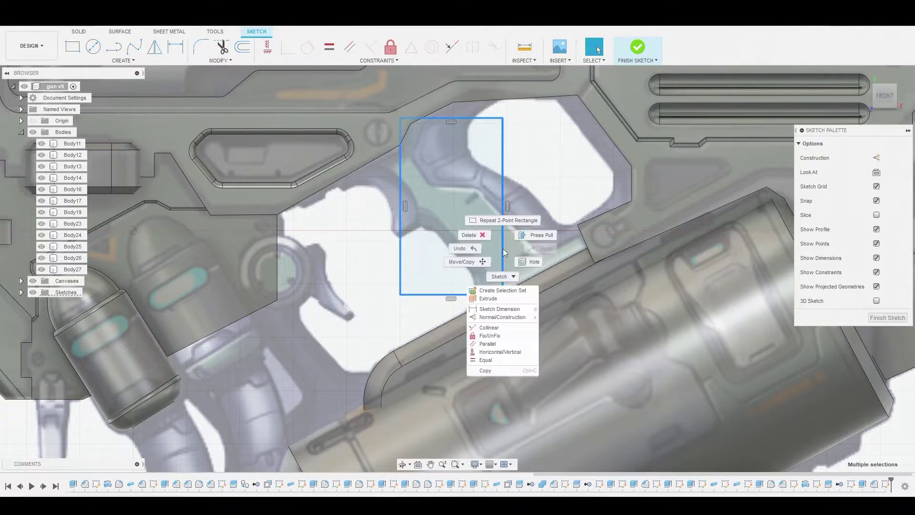
click(461, 259)
drag(400, 156, 374, 163)
mouse_move(404, 189)
mouse_down()
mouse_move(433, 217)
mouse_move(409, 191)
mouse_up()
scroll(420, 204, up, 3)
scroll(355, 249, down, 2)
middle_drag(355, 249, 322, 264)
right_click(320, 256)
click(355, 255)
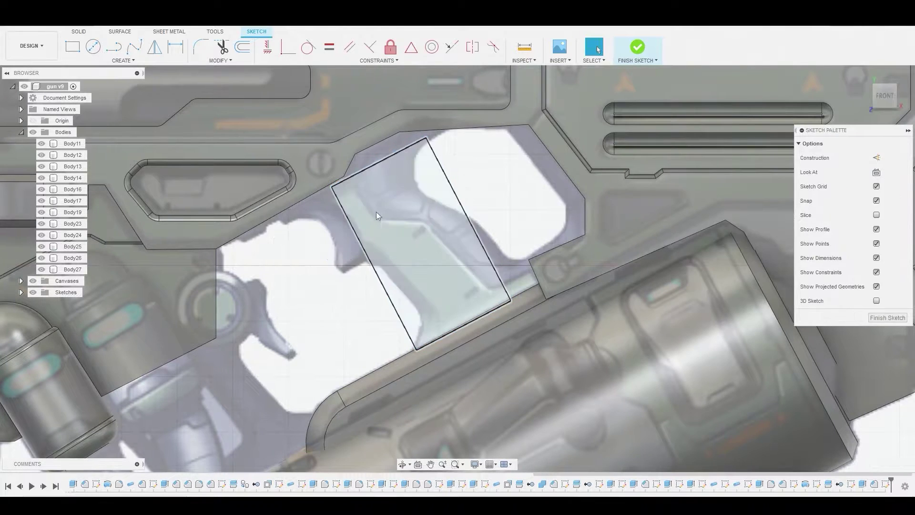
Stretch the tilted rectangle's edges to cover the whole grip and its opening, with sides about 1.98 mm long, and finish the sketch.
drag(367, 168, 351, 141)
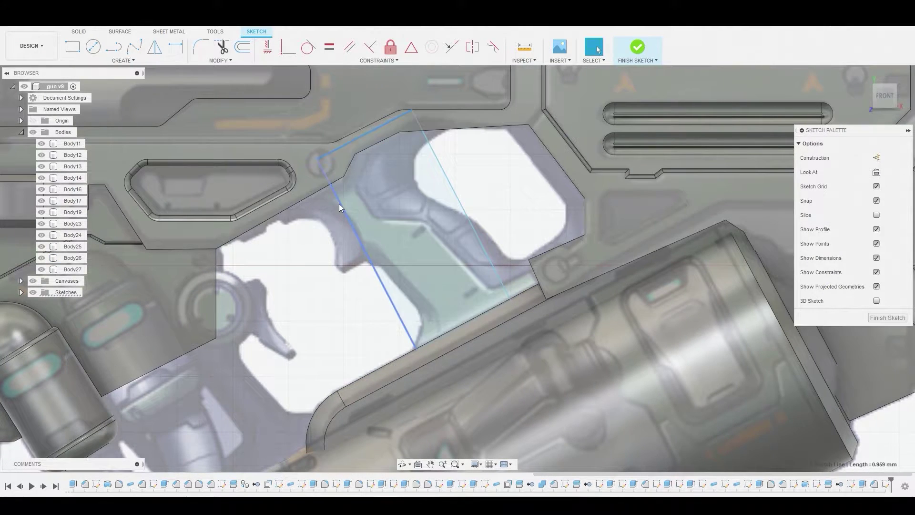
drag(339, 206, 324, 210)
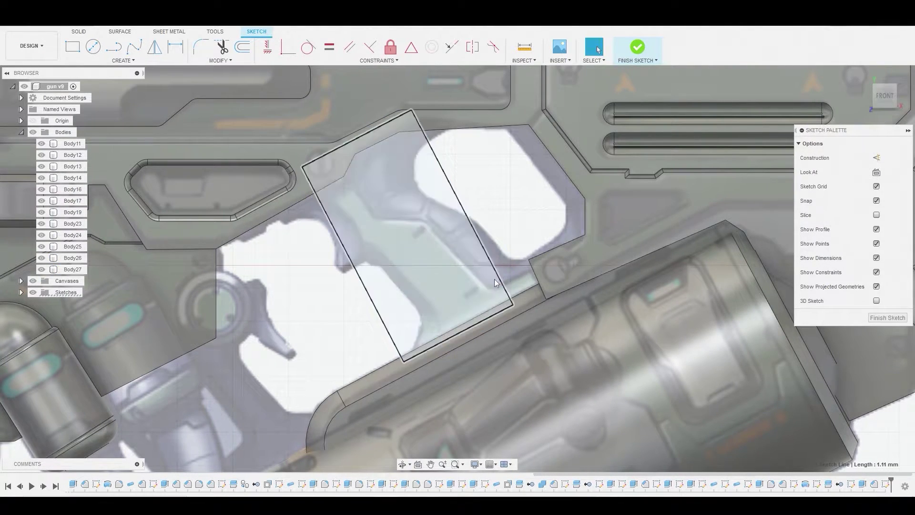
drag(495, 281, 617, 212)
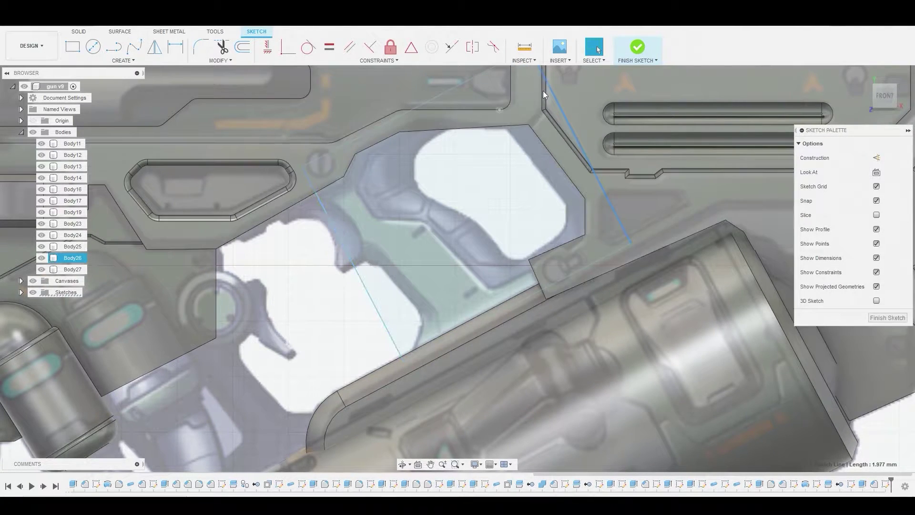
click(637, 50)
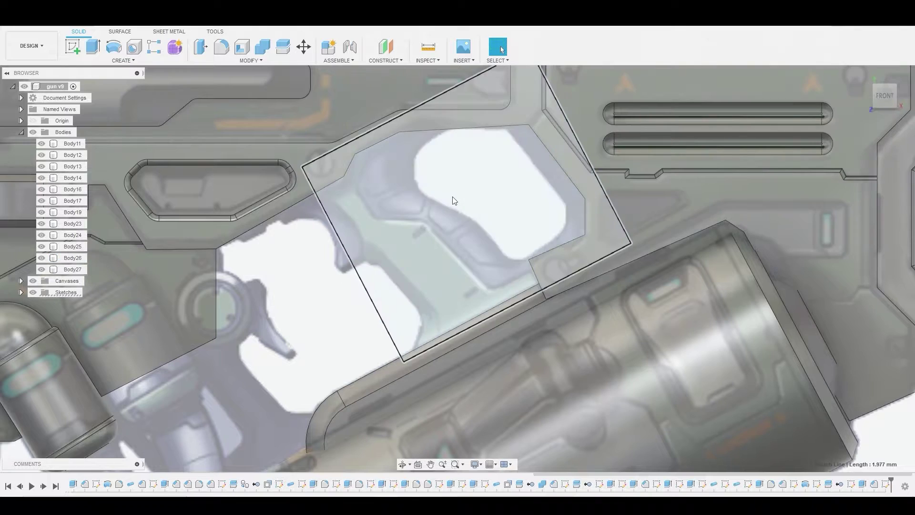
Extrude the grip rectangle symmetrically by 0.225 mm as a new body.
click(453, 196)
right_click(452, 197)
click(490, 184)
key(e)
shift+middle_drag(493, 189, 477, 178)
drag(482, 169, 498, 167)
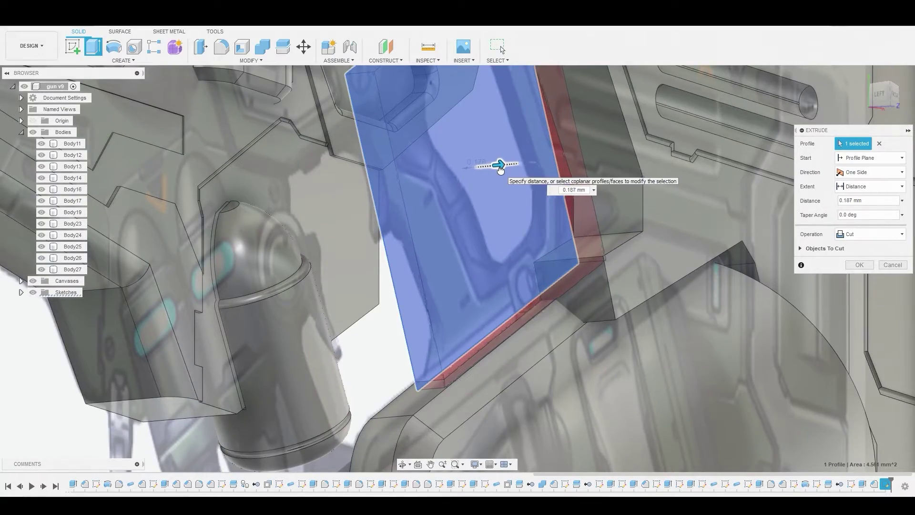
shift+middle_drag(498, 167, 472, 225)
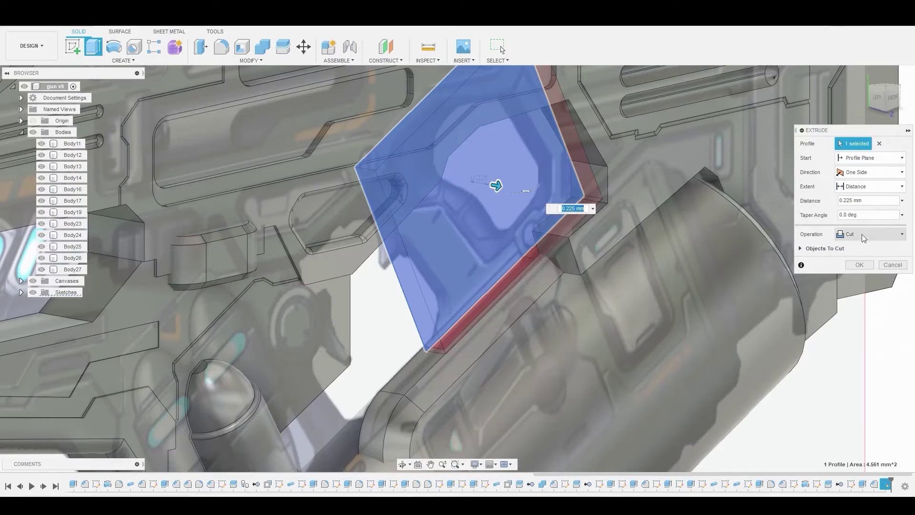
click(870, 234)
click(868, 282)
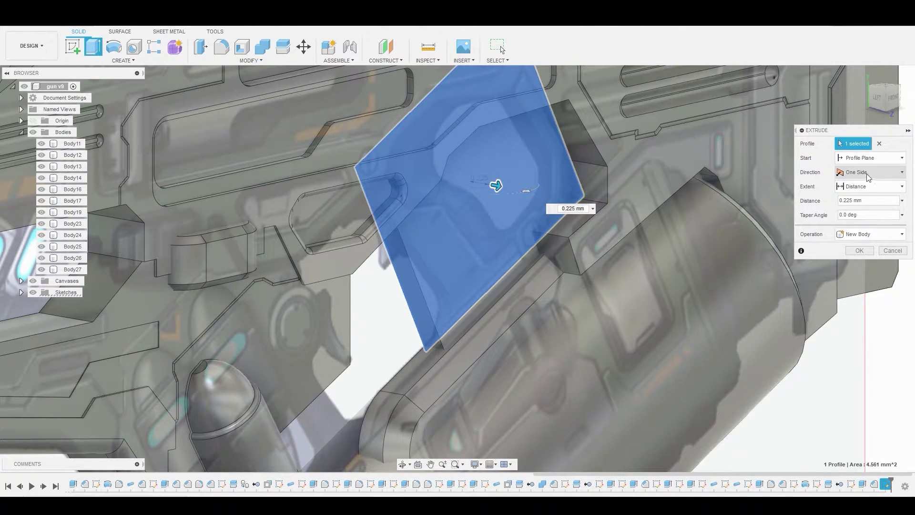
click(866, 173)
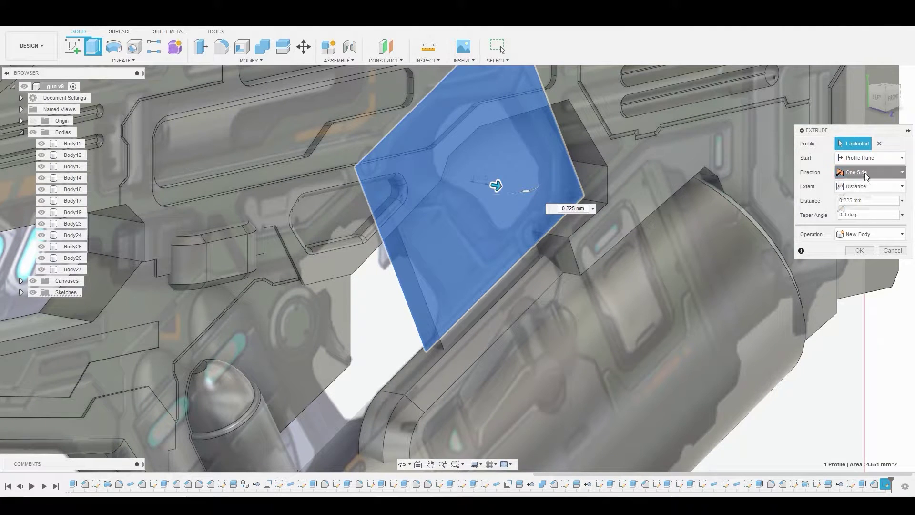
click(863, 208)
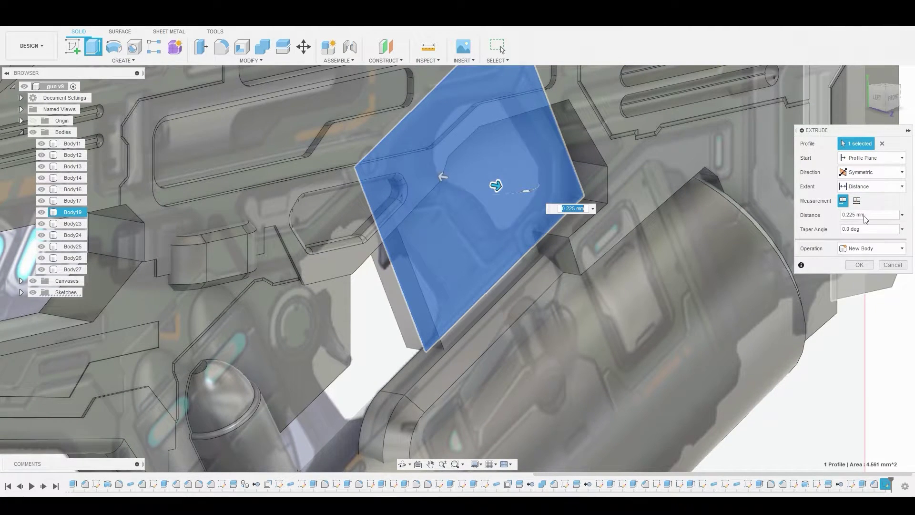
click(862, 266)
Start a sketch on the front face of the new grip block.
scroll(567, 235, down, 3)
shift+middle_drag(567, 234, 414, 281)
click(887, 95)
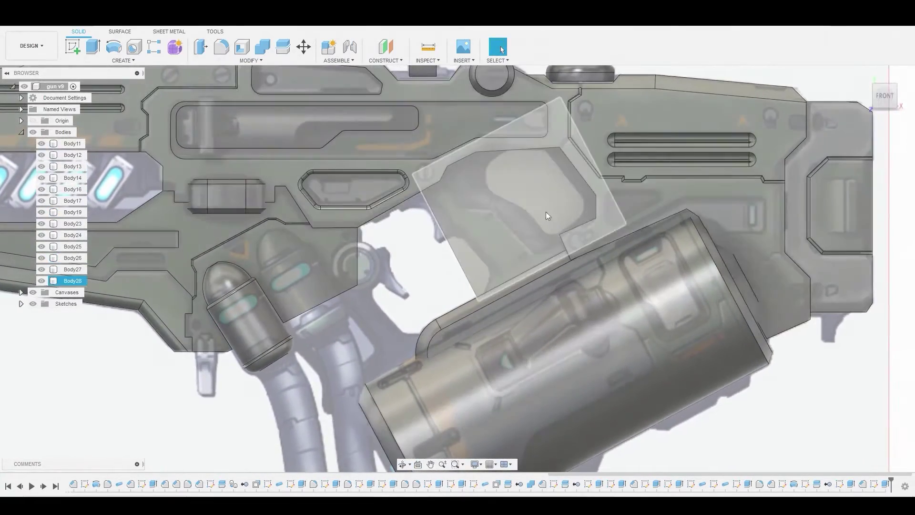
click(536, 207)
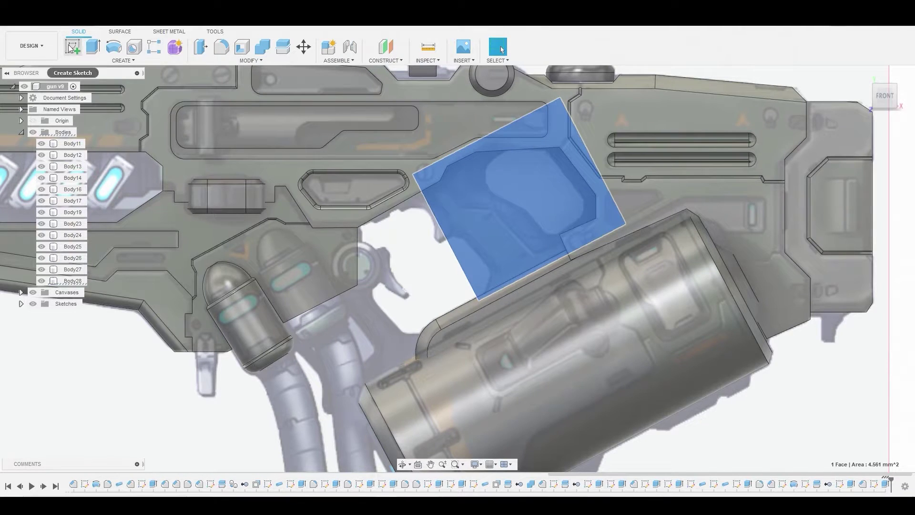
mouse_move(471, 140)
middle_down()
mouse_move(476, 243)
mouse_move(379, 125)
middle_up()
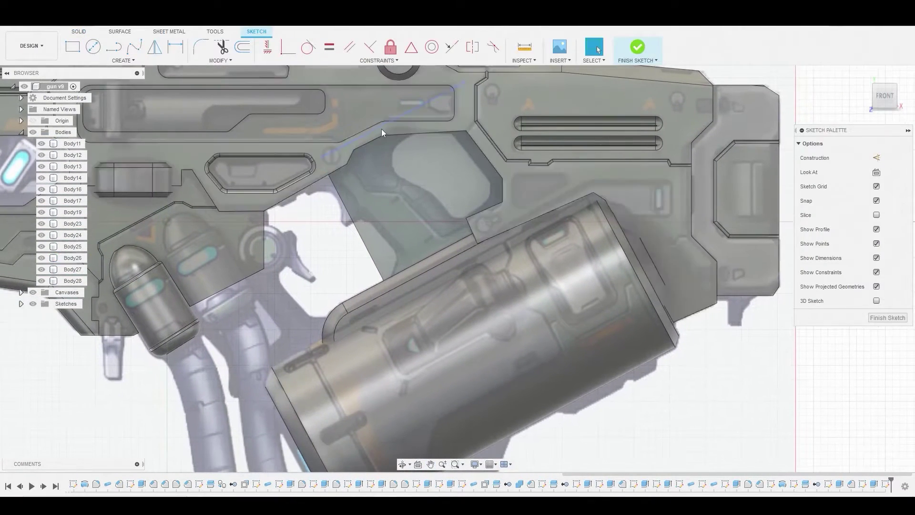
scroll(380, 134, up, 2)
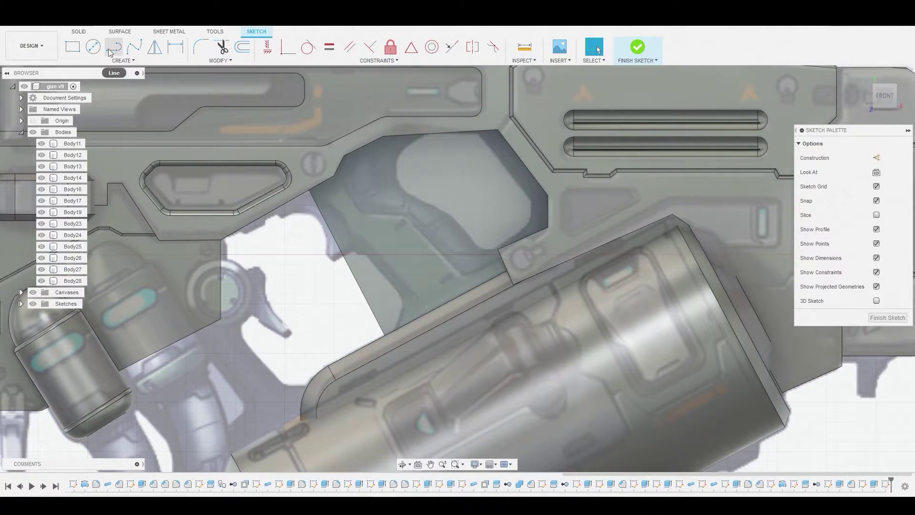
Draw an open chain of six lines roughly around the grip opening, with a horizontal lower segment about 0.28 mm long and a gap at the rear.
click(109, 50)
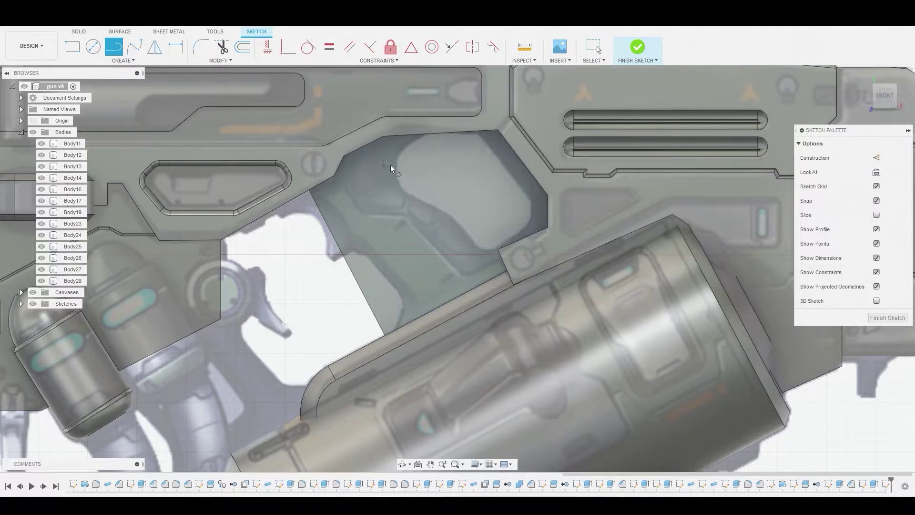
scroll(395, 167, up, 2)
click(576, 210)
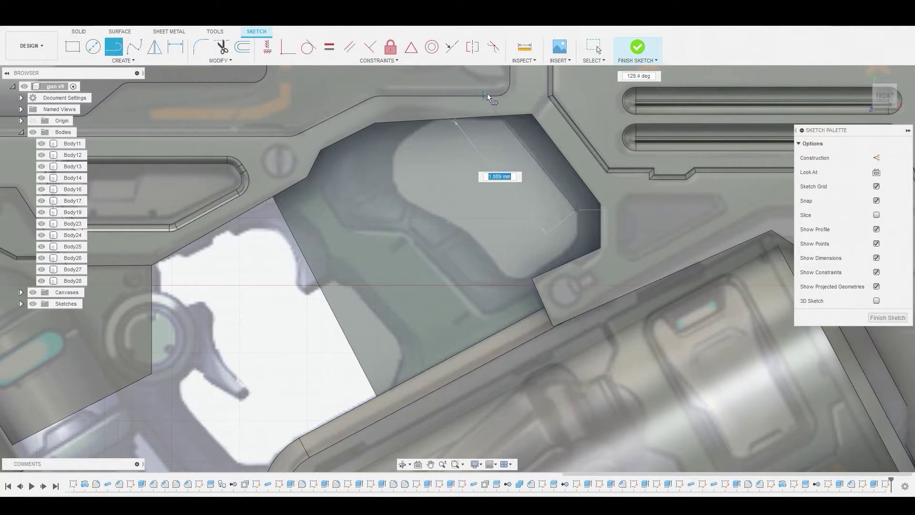
click(487, 93)
drag(488, 93, 409, 134)
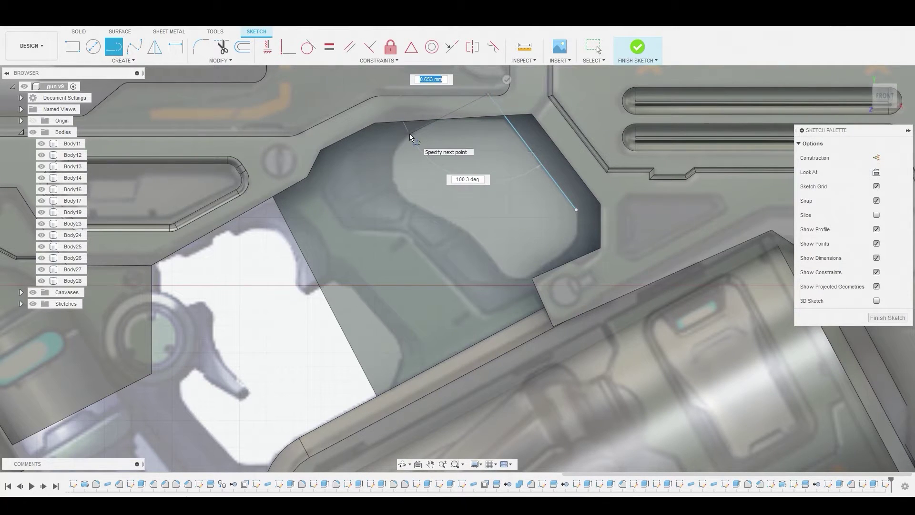
scroll(411, 202, up, 2)
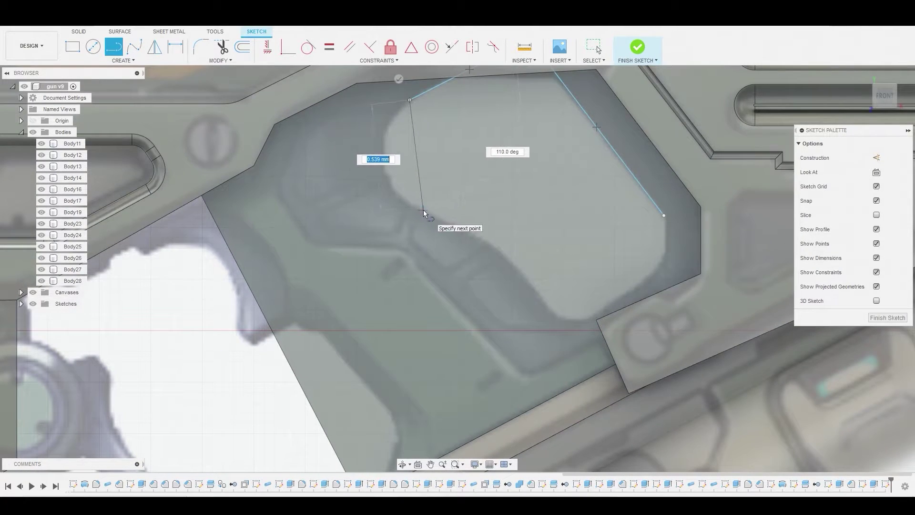
click(423, 209)
click(546, 304)
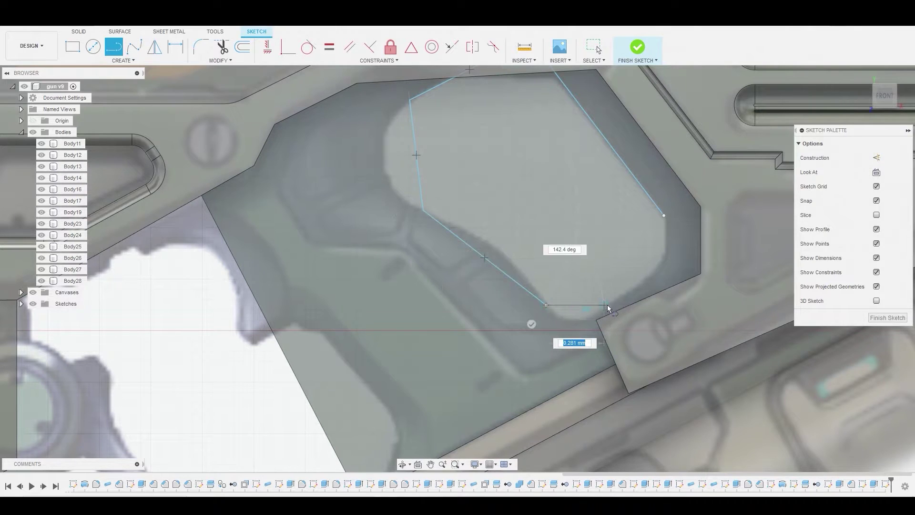
click(609, 304)
click(659, 266)
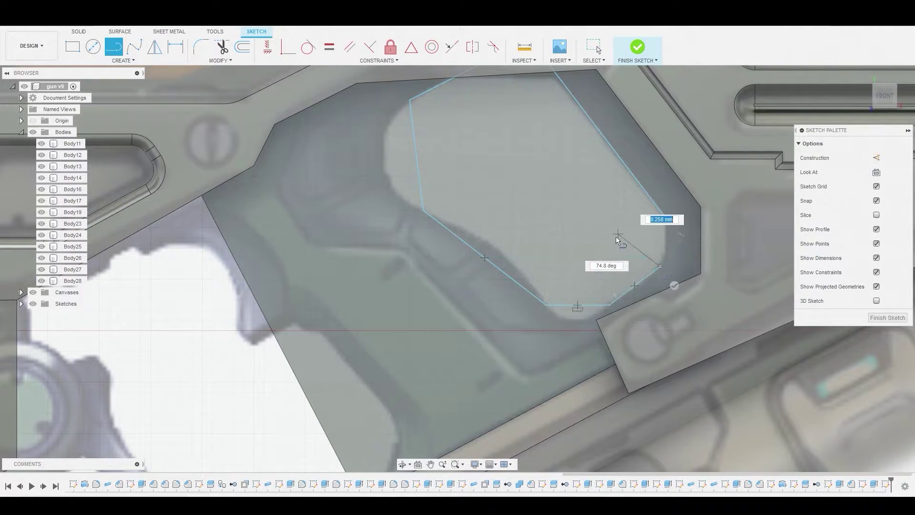
right_click(615, 236)
click(644, 237)
Close the gap at the rear of the outline with a three-point arc bulging outward along the opening's edge.
click(122, 61)
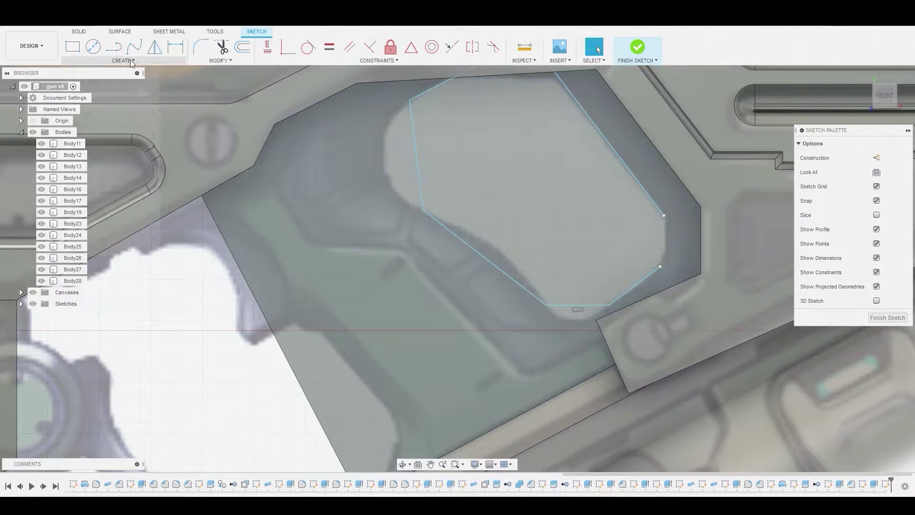
mouse_move(105, 103)
click(176, 105)
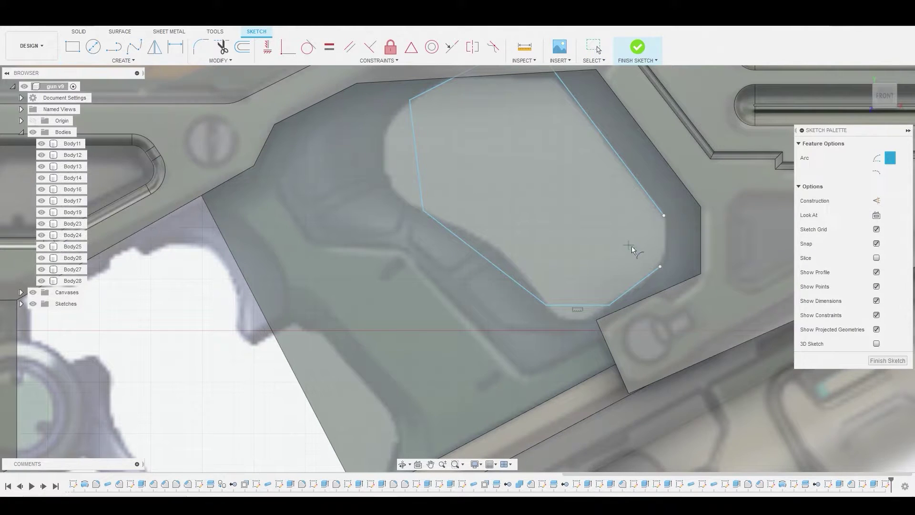
middle_drag(631, 246, 473, 185)
scroll(472, 185, up, 2)
click(513, 213)
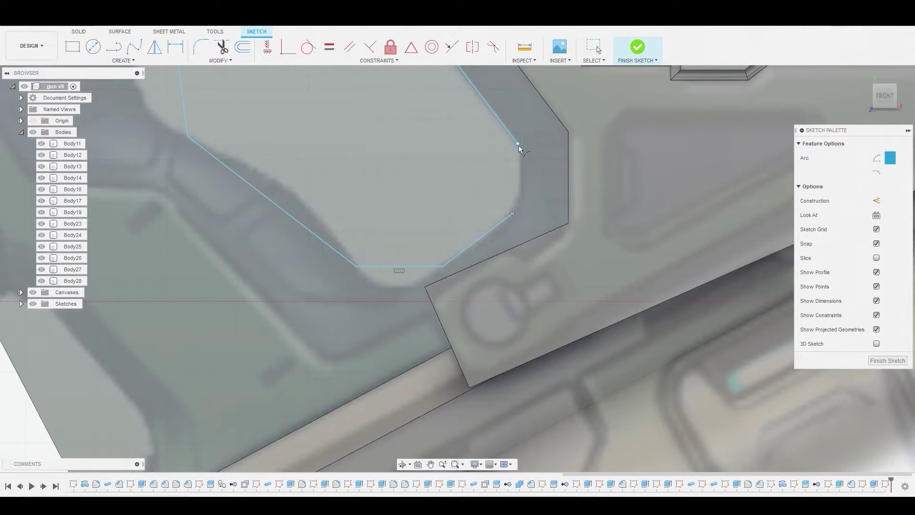
click(518, 144)
click(522, 190)
scroll(456, 199, down, 2)
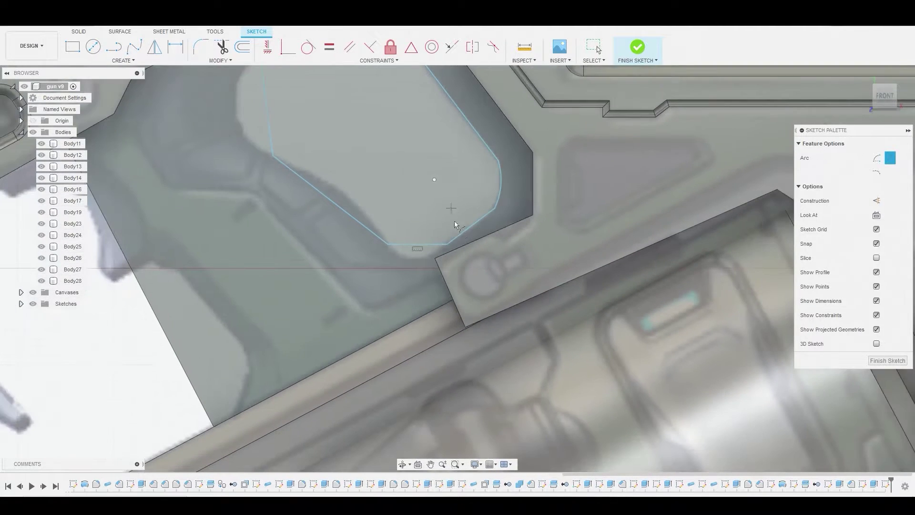
Add a three-point arc over the outline's front line, bulging forward along the rounded edge of the opening.
scroll(424, 239, up, 1)
middle_drag(287, 167, 430, 295)
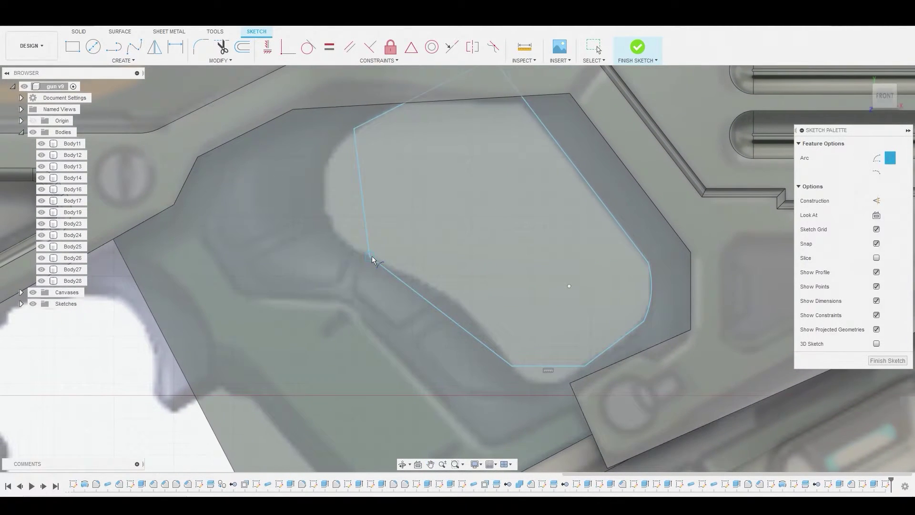
click(356, 127)
click(325, 167)
Add a shallow three-point arc between the ends of the horizontal lower line, bulging downward along the opening's edge.
scroll(546, 356, up, 3)
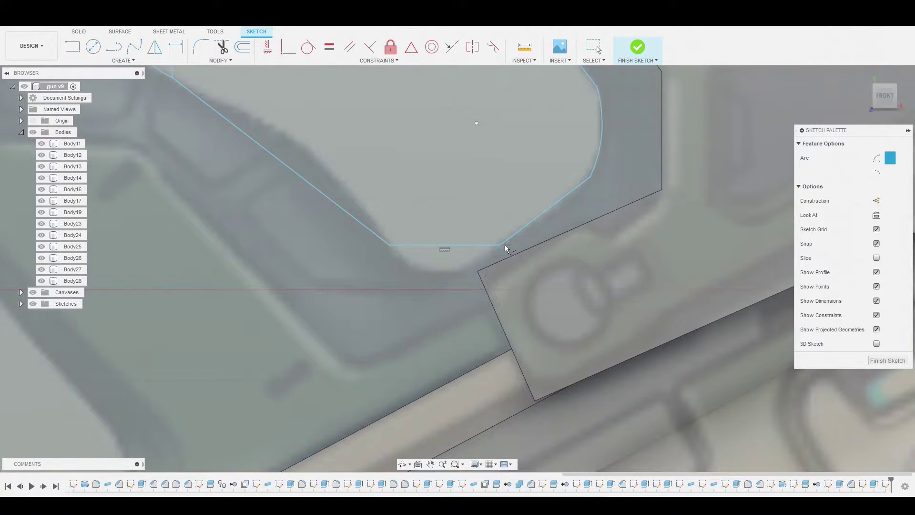
click(500, 245)
click(389, 245)
click(407, 259)
key(Escape)
scroll(288, 79, down, 5)
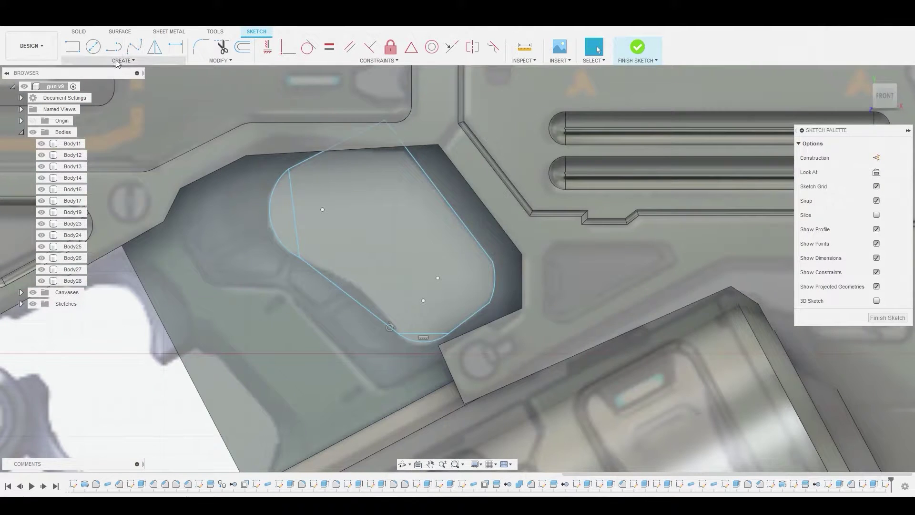
Draw a three-point arc between the front and lower arcs, bulging into the opening along the grip's curved edge.
click(122, 60)
mouse_move(114, 104)
click(182, 104)
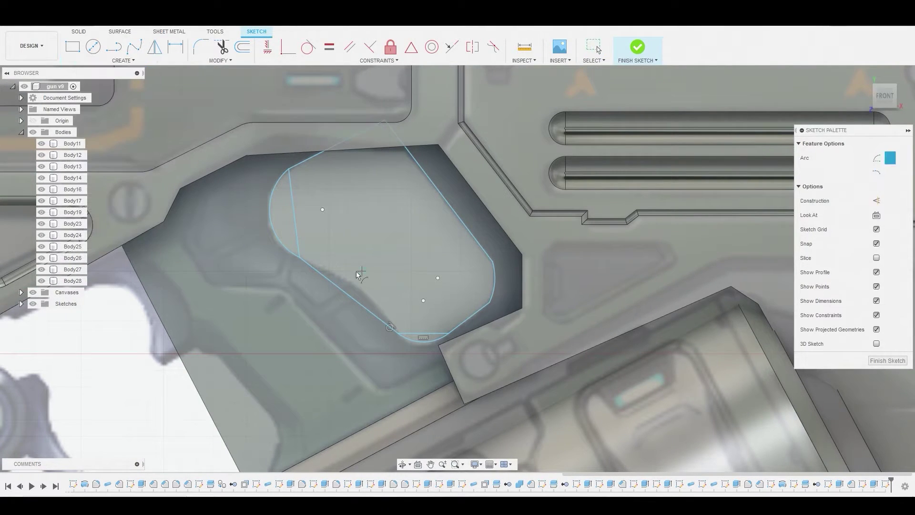
click(300, 258)
scroll(378, 312, up, 3)
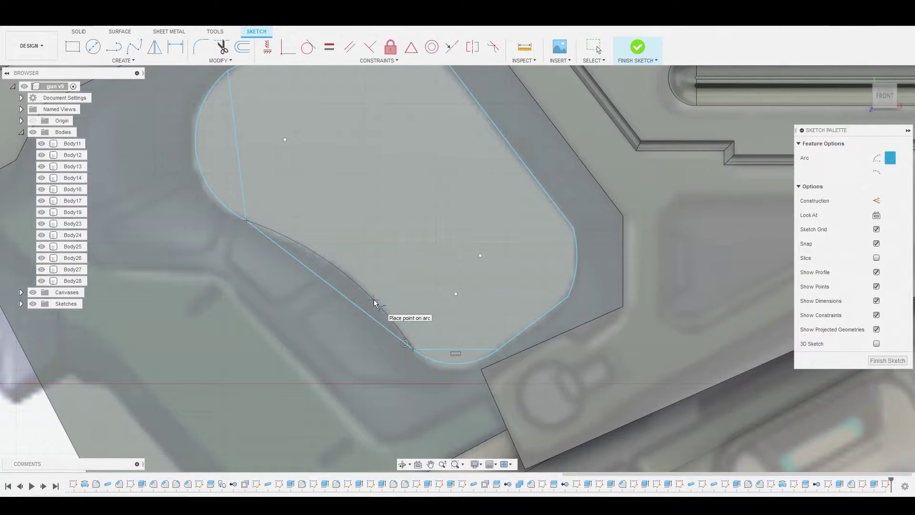
click(373, 299)
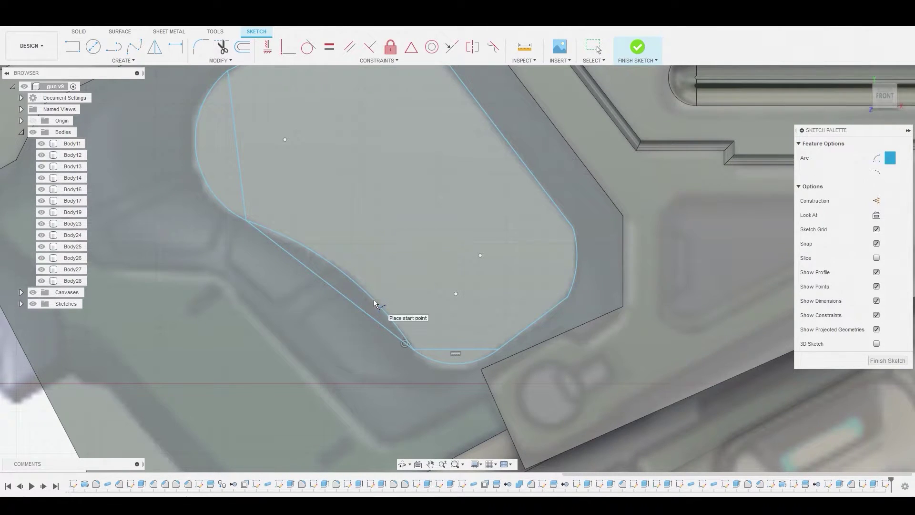
Trim away the straight front, diagonal and lower lines that the arcs replace, leaving one clean opening outline.
click(222, 47)
click(239, 143)
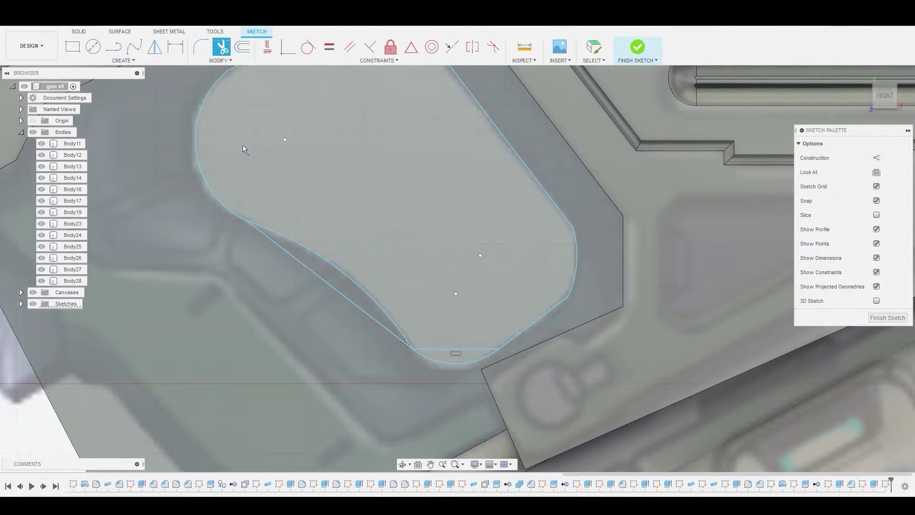
click(355, 305)
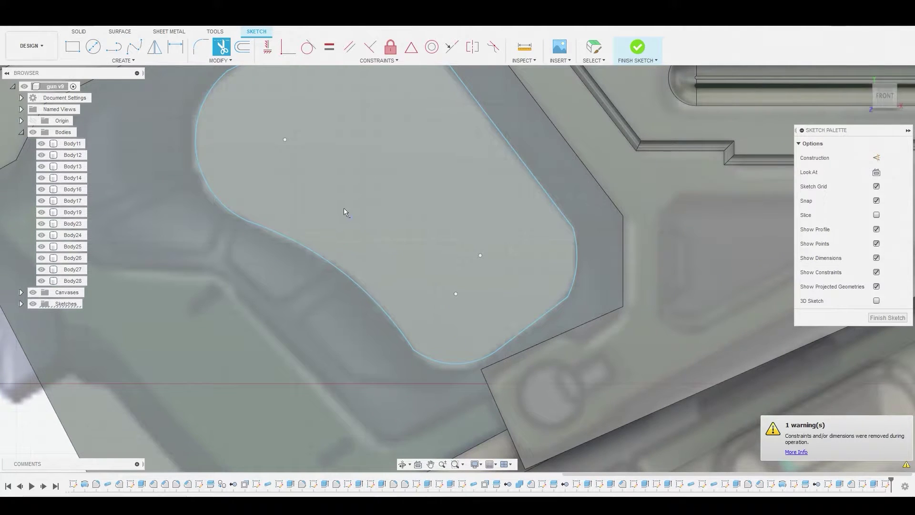
scroll(344, 212, down, 3)
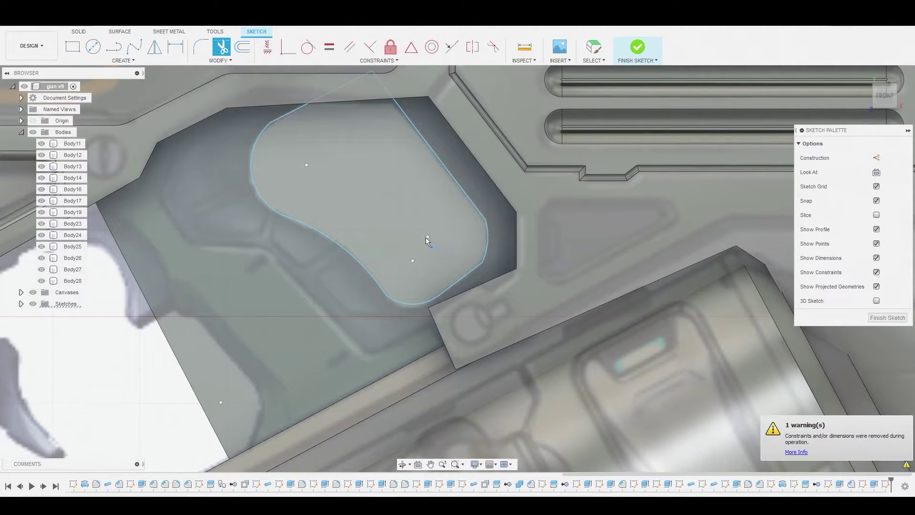
Fillet the corner between the diagonal arc and the lower arc with a radius of 0.158 mm.
click(203, 45)
scroll(334, 257, up, 2)
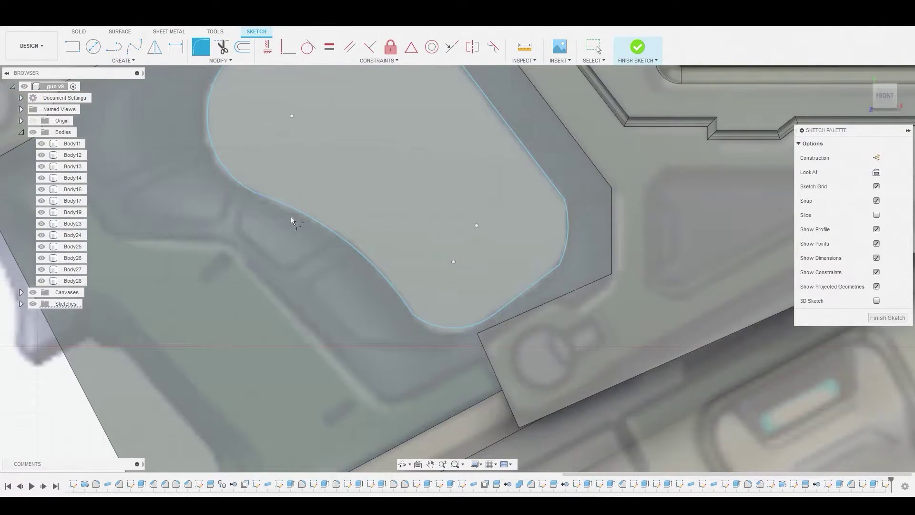
click(412, 315)
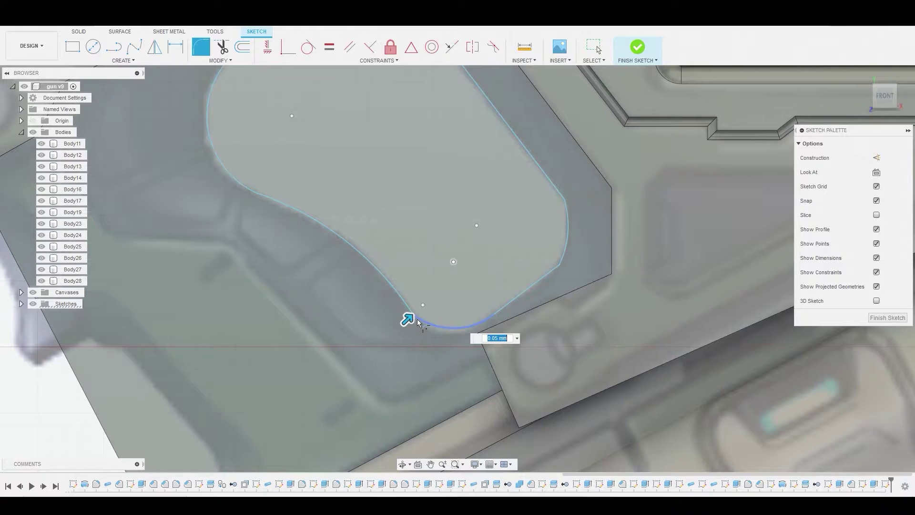
scroll(414, 319, up, 3)
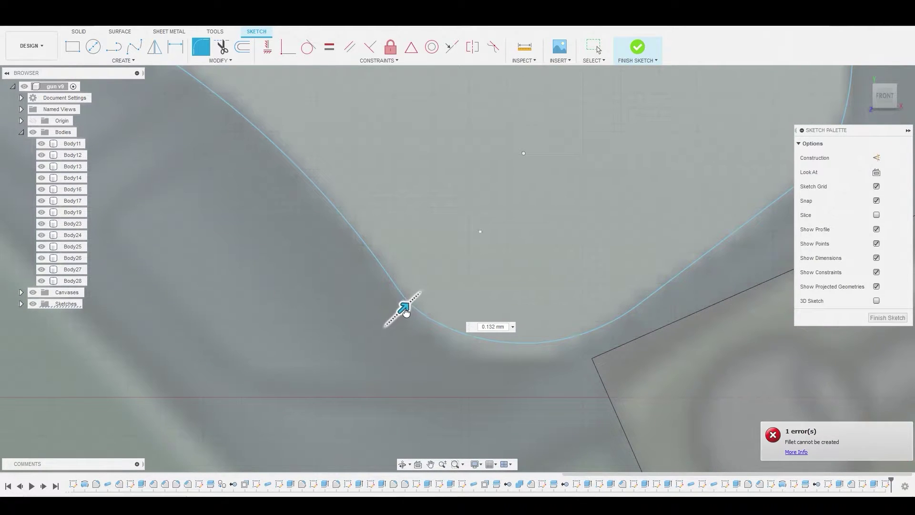
drag(405, 312, 407, 306)
right_click(401, 255)
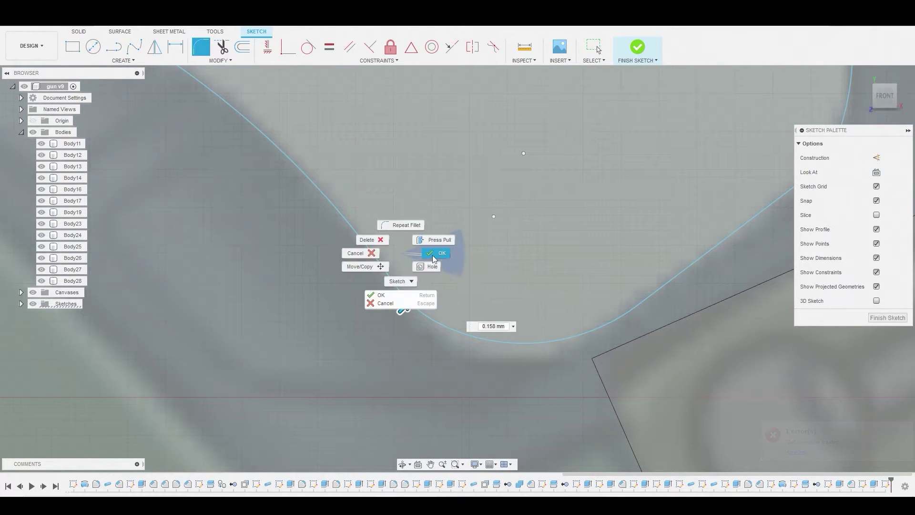
click(433, 259)
scroll(429, 255, down, 5)
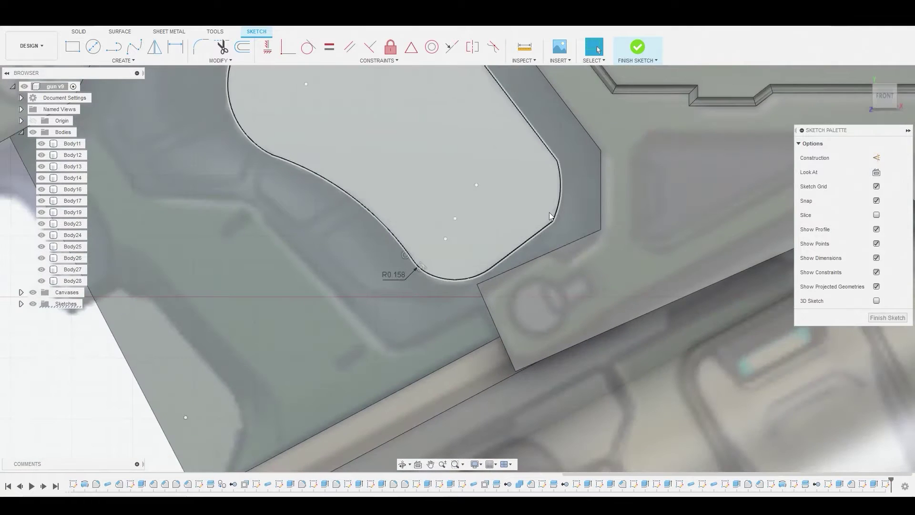
middle_drag(552, 217, 448, 268)
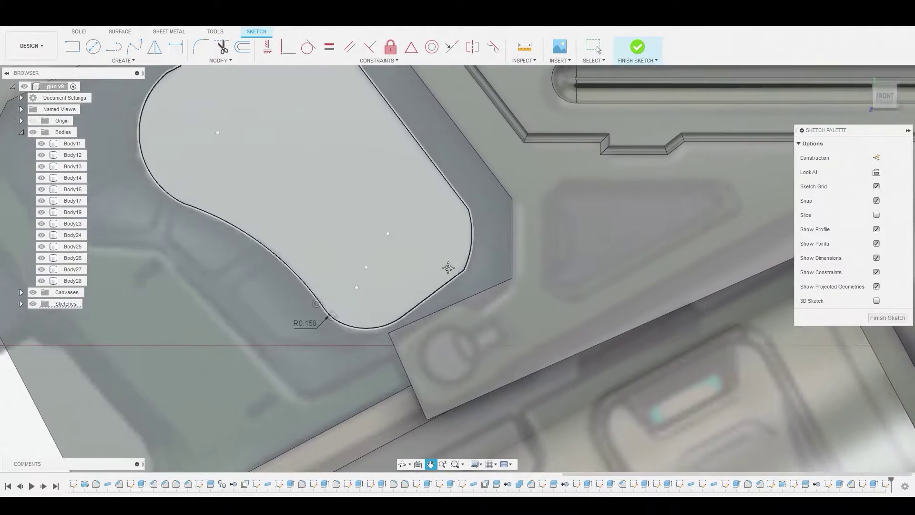
scroll(458, 233, down, 5)
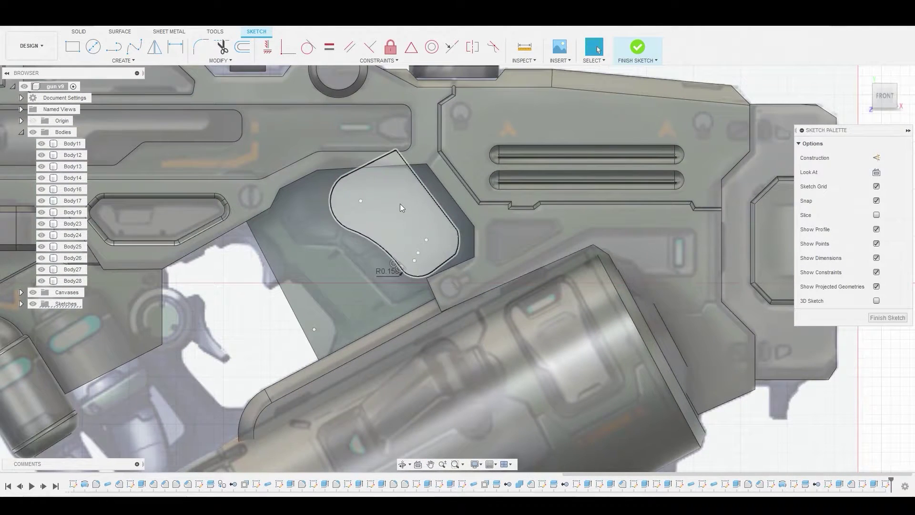
Fillet the opening's upper front corner, where the diagonal top line meets the front curve, with a radius of 0.311 mm.
right_click(251, 292)
click(250, 259)
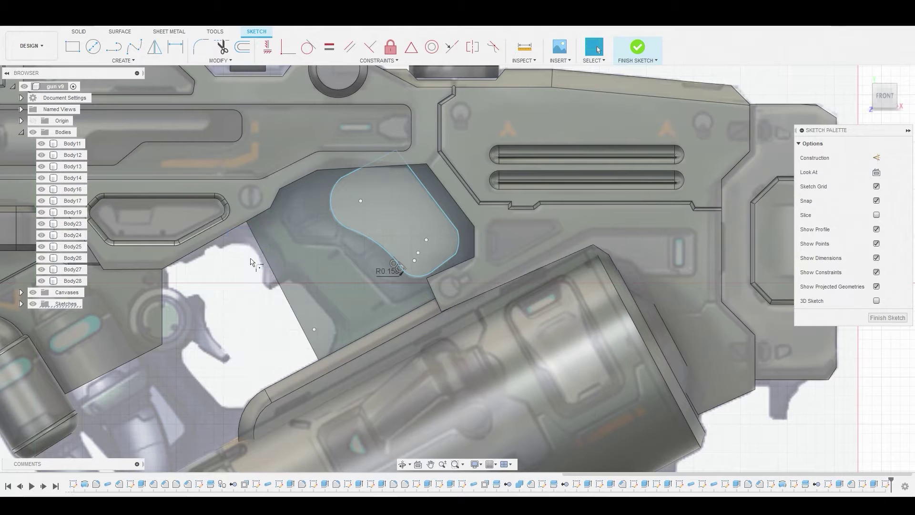
scroll(361, 180, up, 5)
click(321, 173)
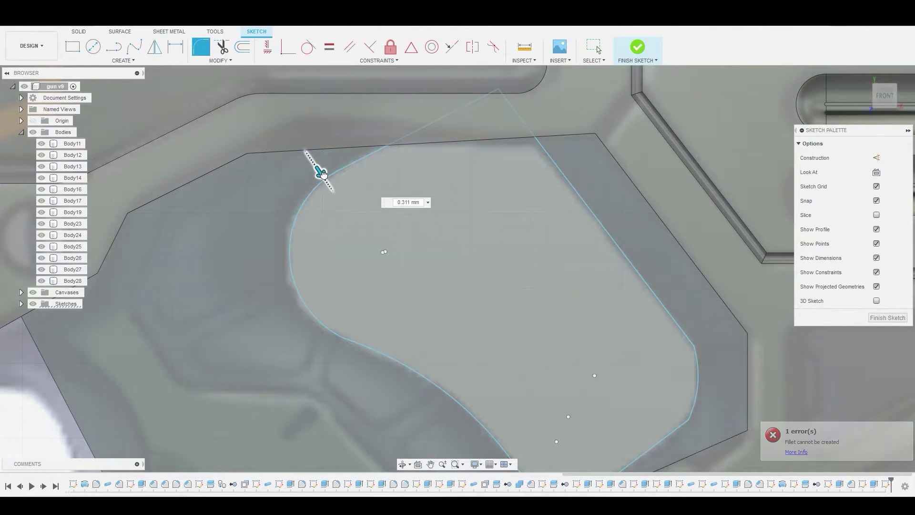
right_click(317, 173)
click(367, 176)
scroll(399, 197, down, 1)
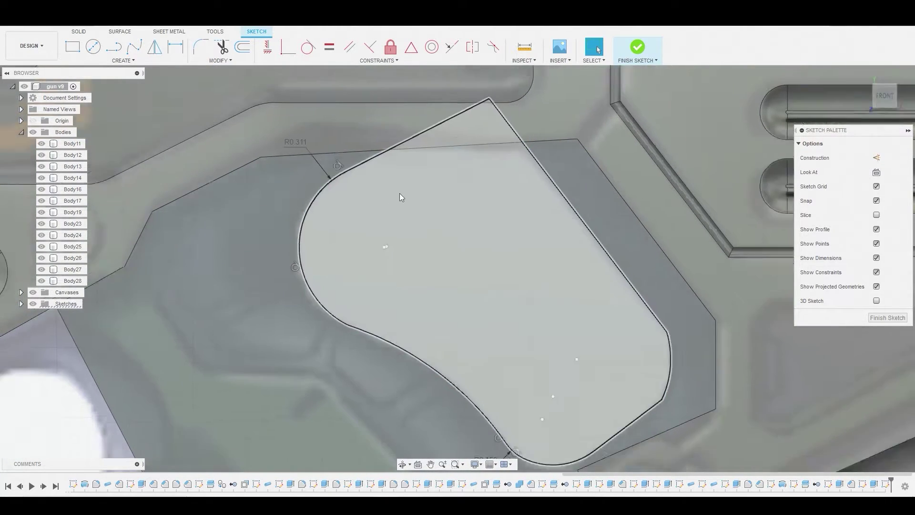
Extrude the rounded opening profile -1.346 mm through the grip block as a new body.
scroll(400, 196, down, 2)
click(463, 215)
right_click(463, 215)
click(448, 207)
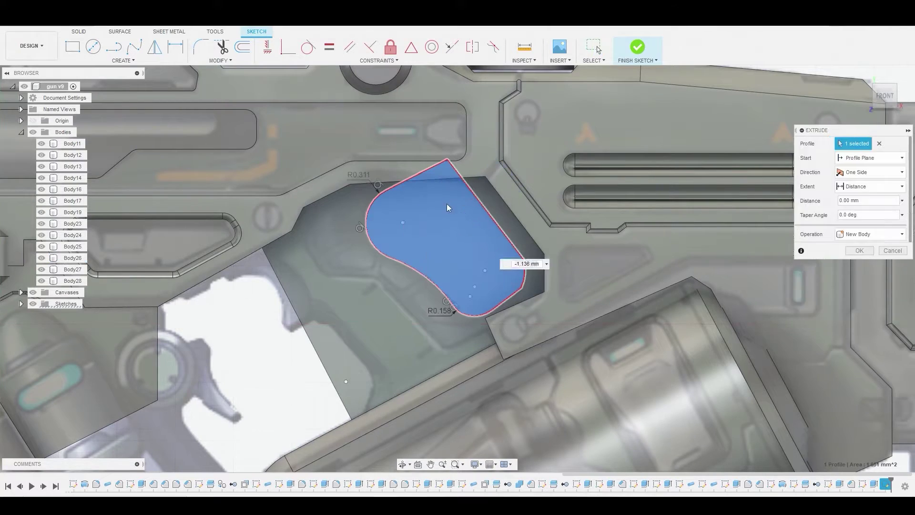
shift+middle_drag(447, 208, 486, 220)
drag(452, 235, 307, 267)
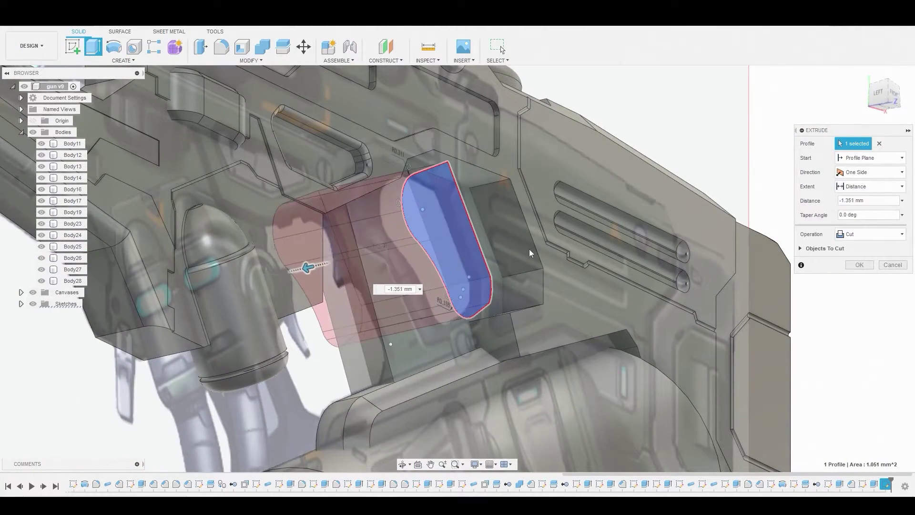
click(872, 234)
click(857, 282)
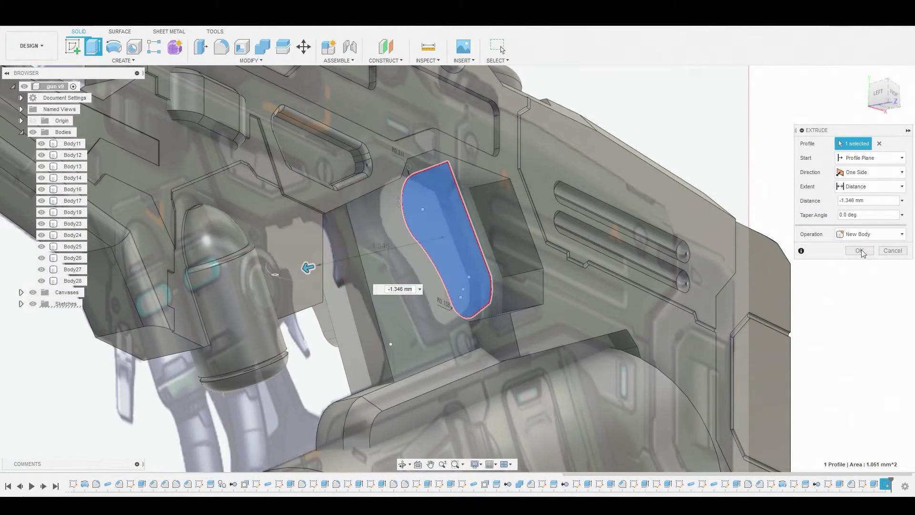
click(859, 251)
Cut the grip block with the newly extruded opening body using Combine, without keeping the tool body.
click(894, 95)
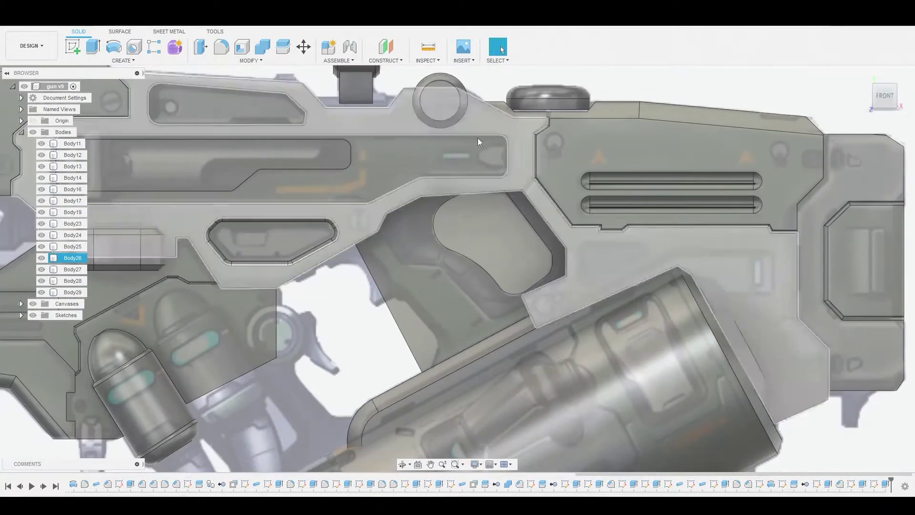
click(263, 52)
click(409, 246)
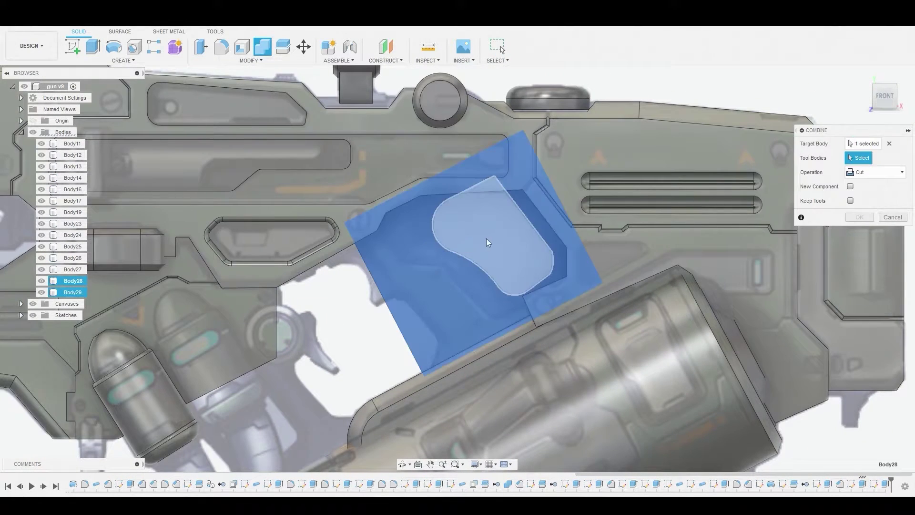
click(491, 238)
click(859, 217)
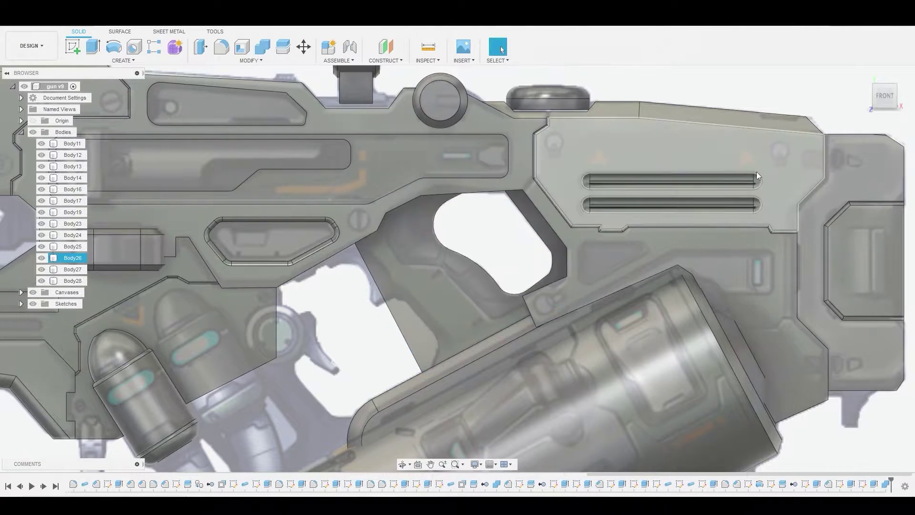
Start a fillet on the grip opening's front, lower and rear curved edges, picking them on both sides of the block.
scroll(482, 267, up, 4)
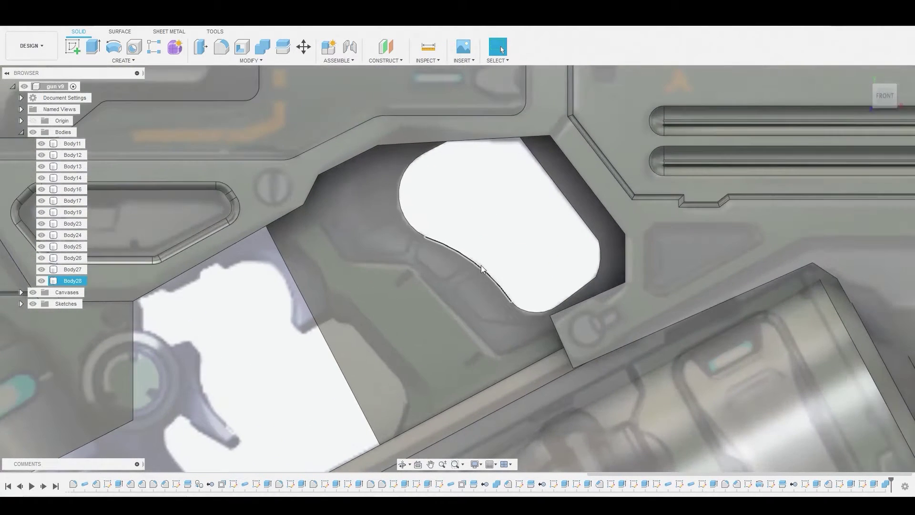
key(f)
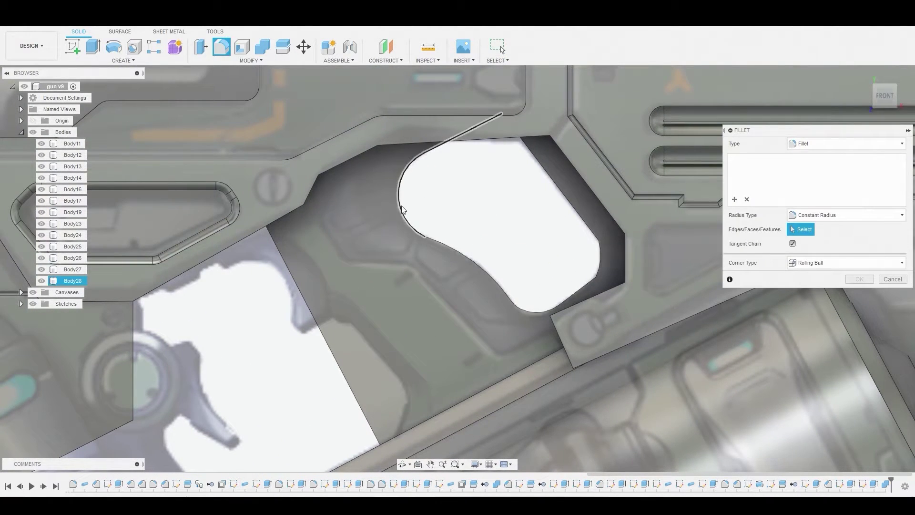
click(400, 209)
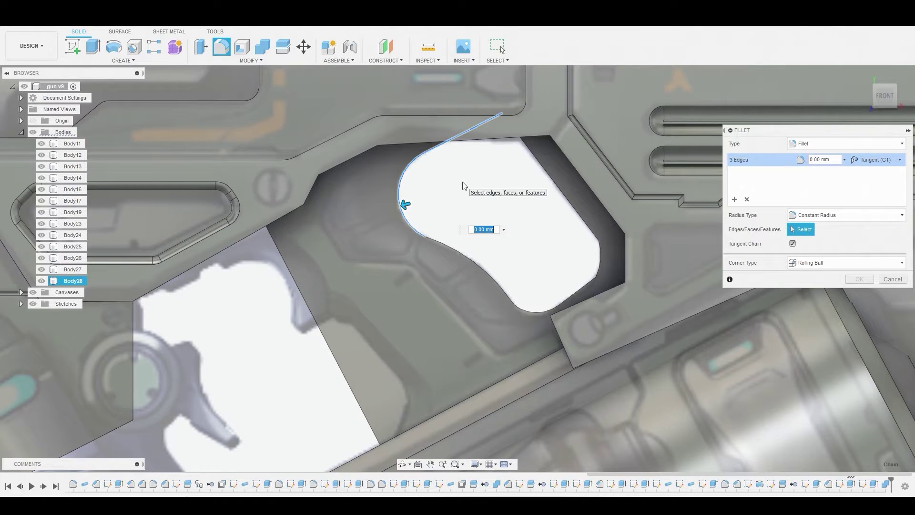
shift+middle_drag(437, 207, 425, 215)
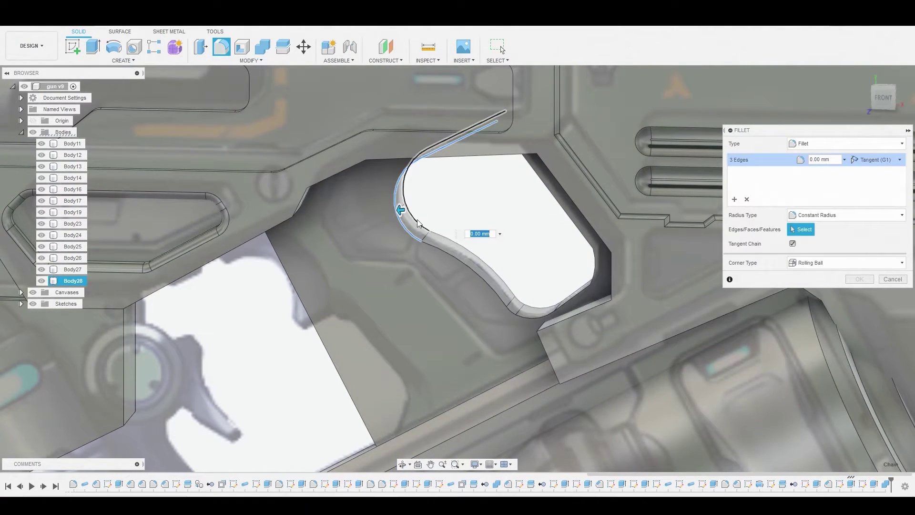
click(416, 220)
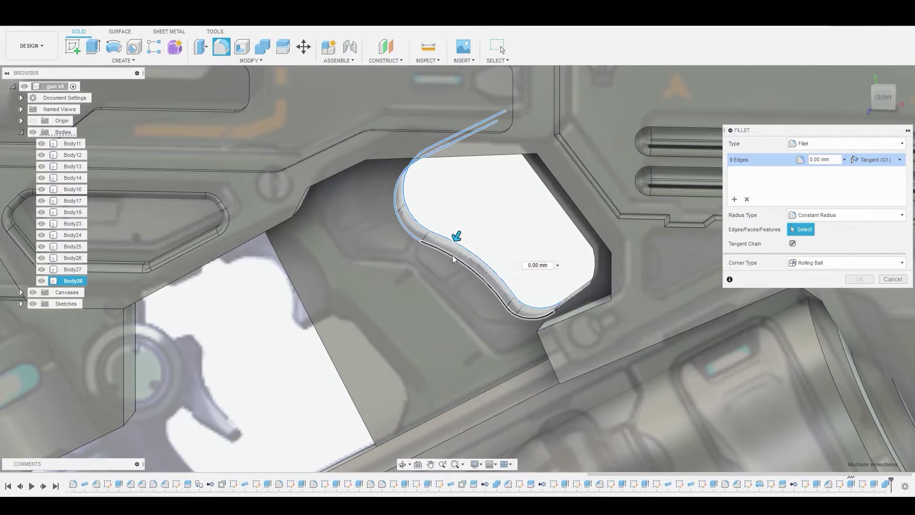
click(455, 249)
shift+middle_drag(456, 252, 472, 244)
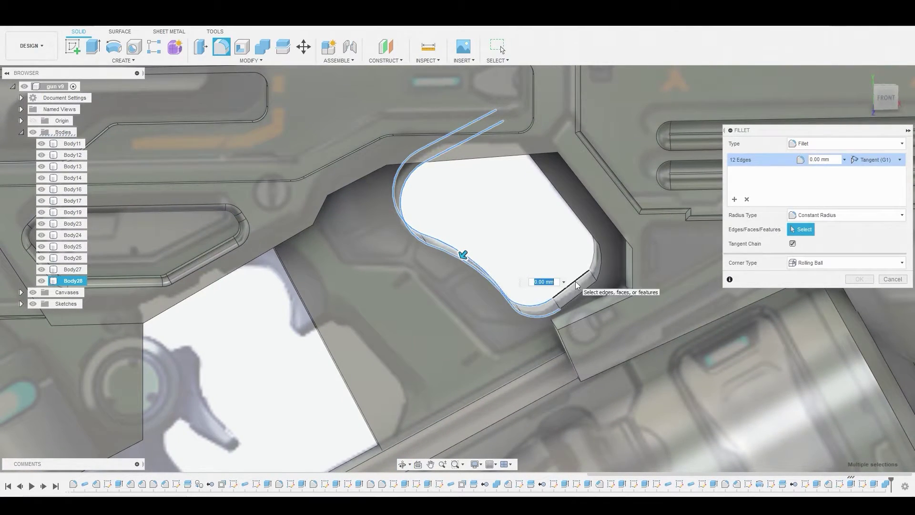
click(581, 297)
click(581, 296)
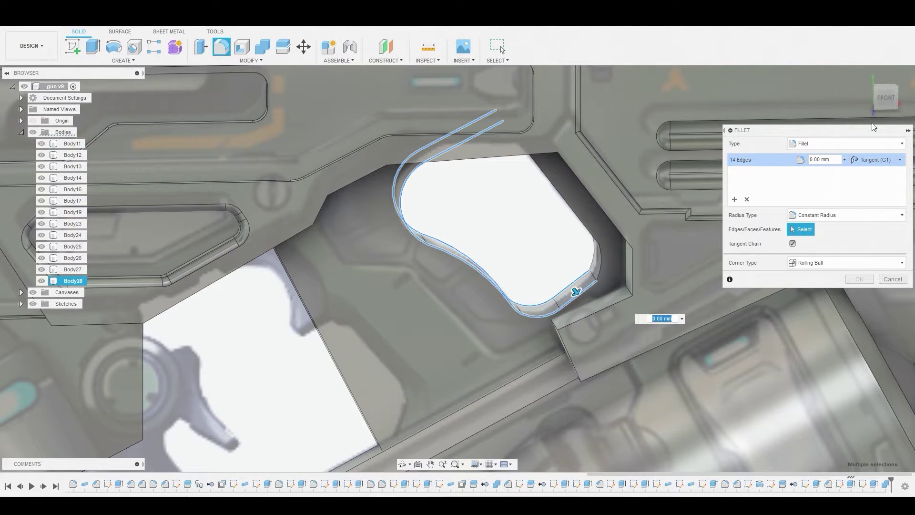
shift+middle_drag(576, 291, 528, 229)
click(548, 202)
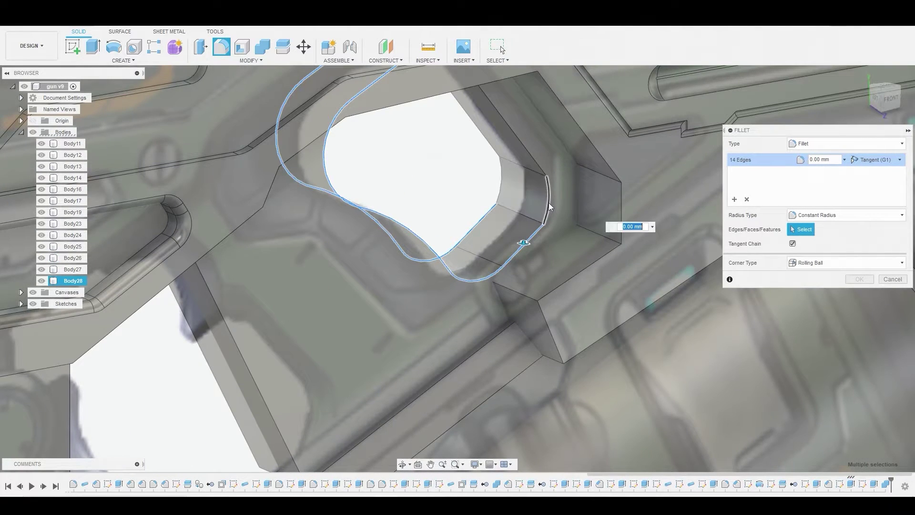
click(500, 187)
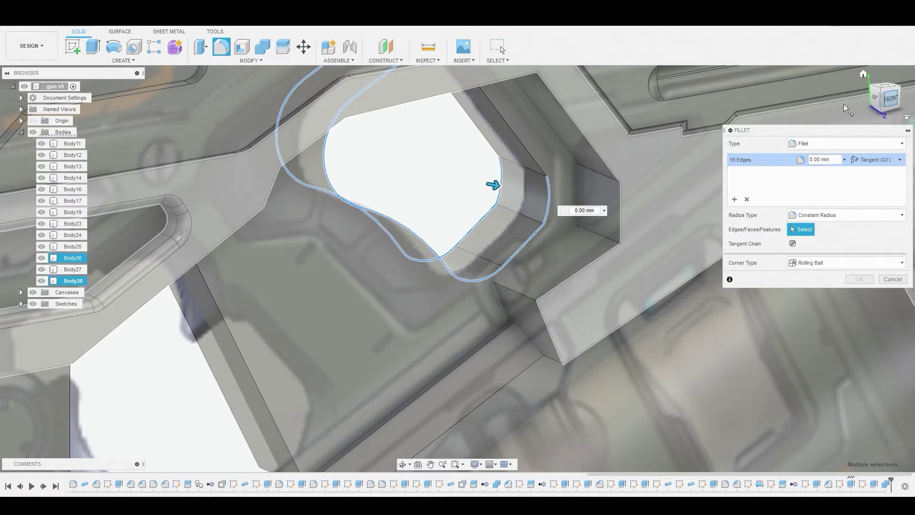
Set the fillet radius of the grip opening's edges to 0.203 mm and apply it.
click(890, 98)
mouse_move(574, 230)
mouse_down()
mouse_move(586, 239)
mouse_move(579, 229)
mouse_up()
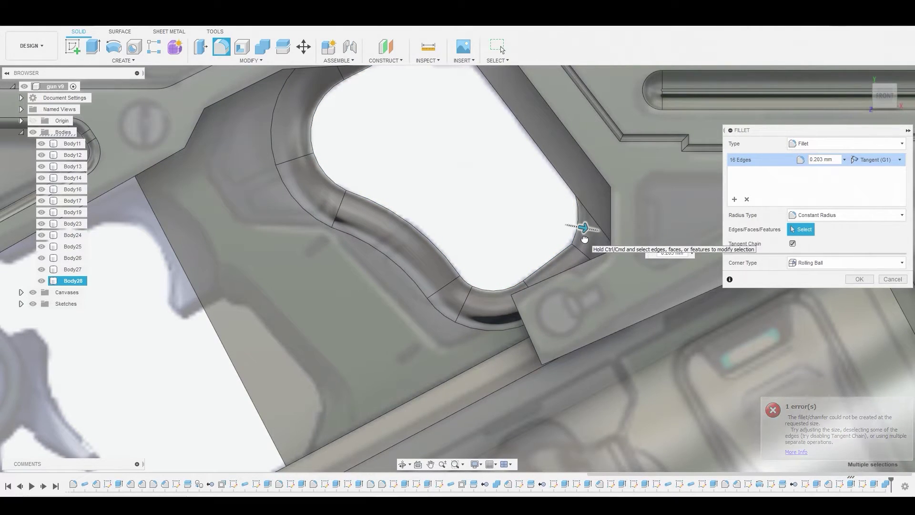
mouse_move(485, 195)
shift+middle_down()
mouse_move(504, 221)
mouse_move(488, 179)
shift+middle_up()
click(882, 95)
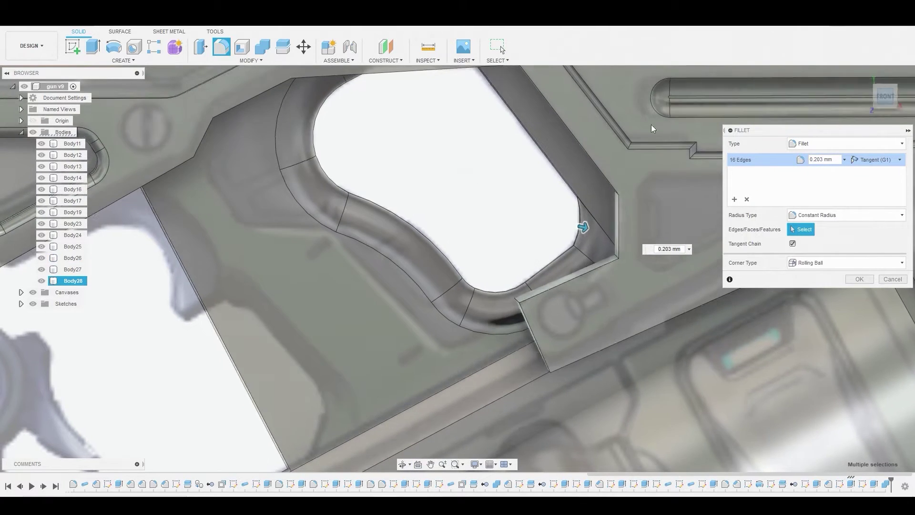
scroll(575, 142, down, 2)
scroll(563, 143, down, 1)
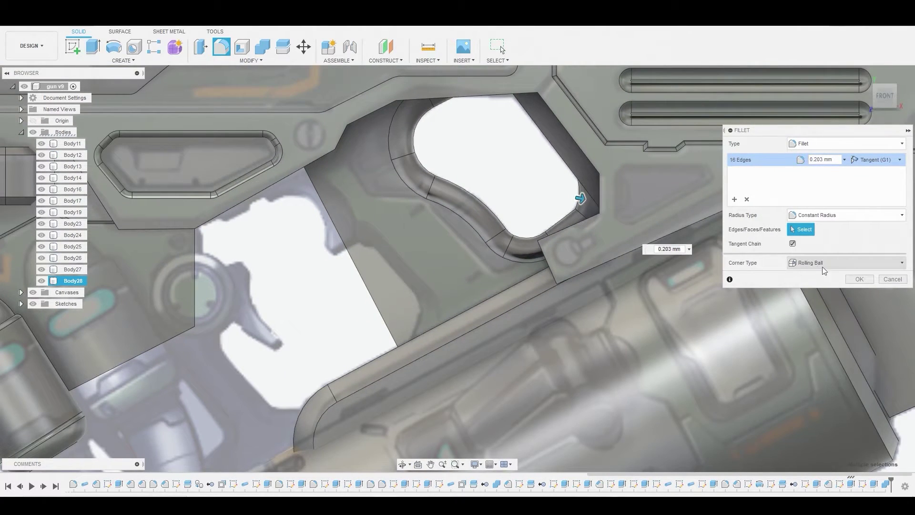
click(858, 280)
Start a sketch on the front face of the grip block.
shift+middle_drag(786, 267, 475, 210)
click(445, 235)
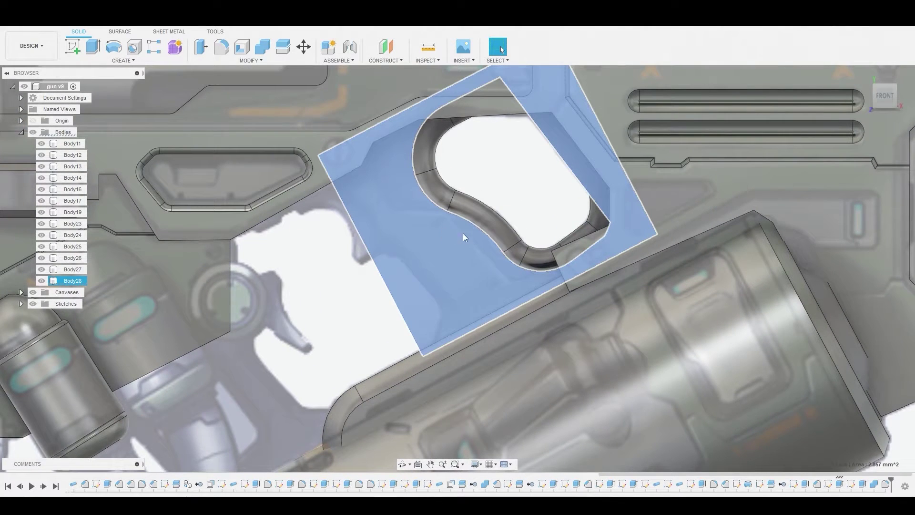
click(76, 45)
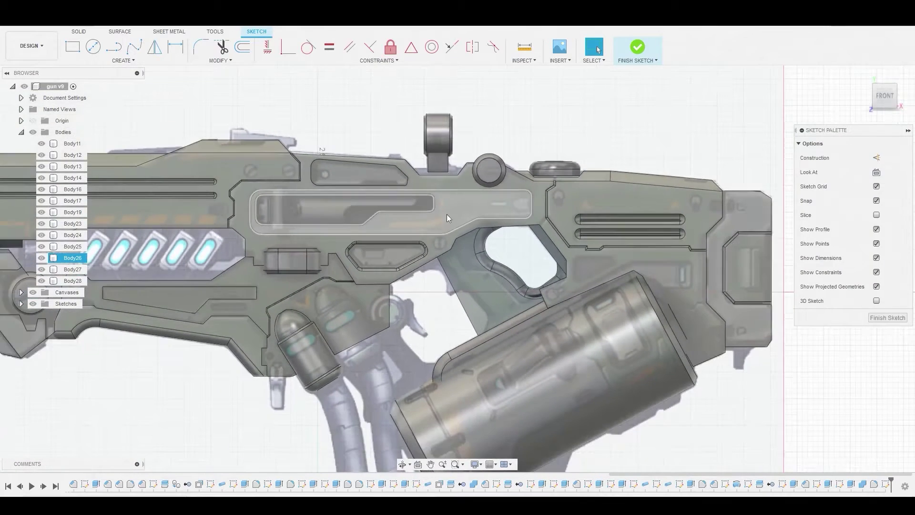
Draw a short slanted line along the grip's lower front edge in the reference, extending past the block's bottom edge.
middle_drag(539, 252, 460, 127)
scroll(383, 158, up, 3)
scroll(379, 148, up, 1)
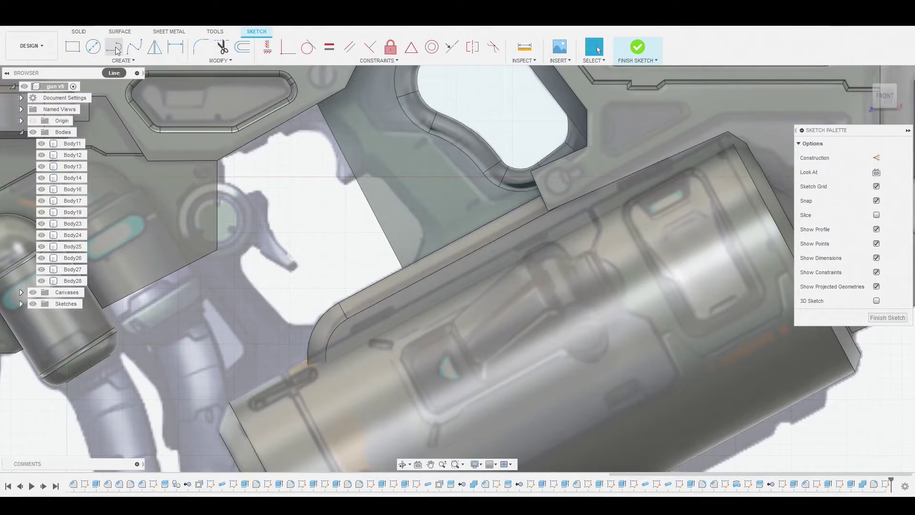
scroll(384, 172, up, 3)
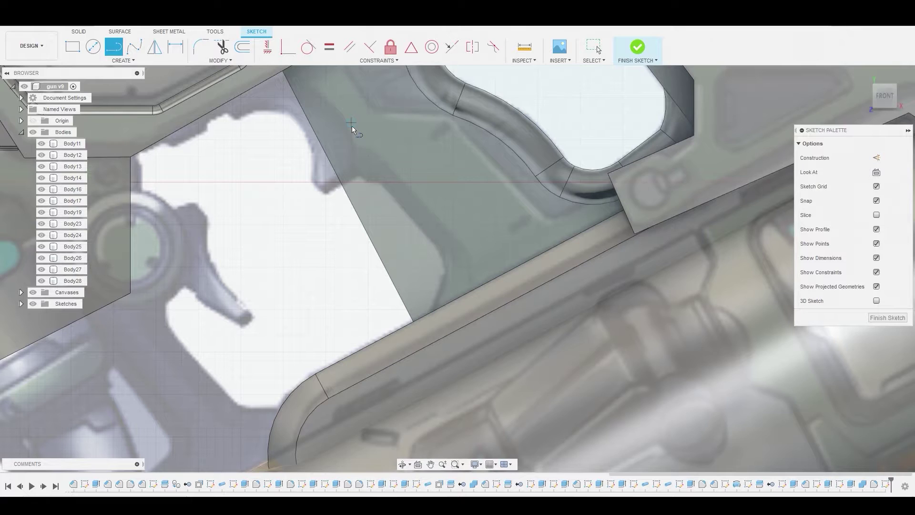
scroll(352, 126, down, 1)
scroll(438, 235, up, 2)
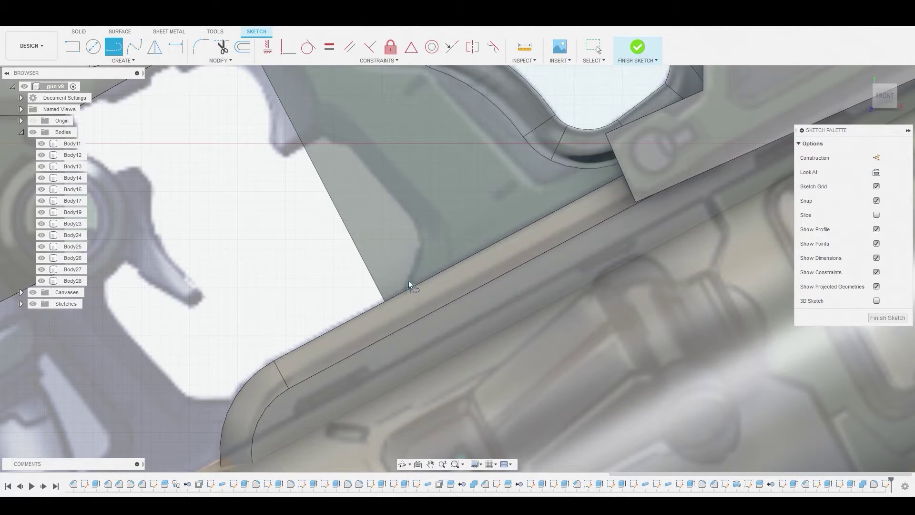
click(420, 249)
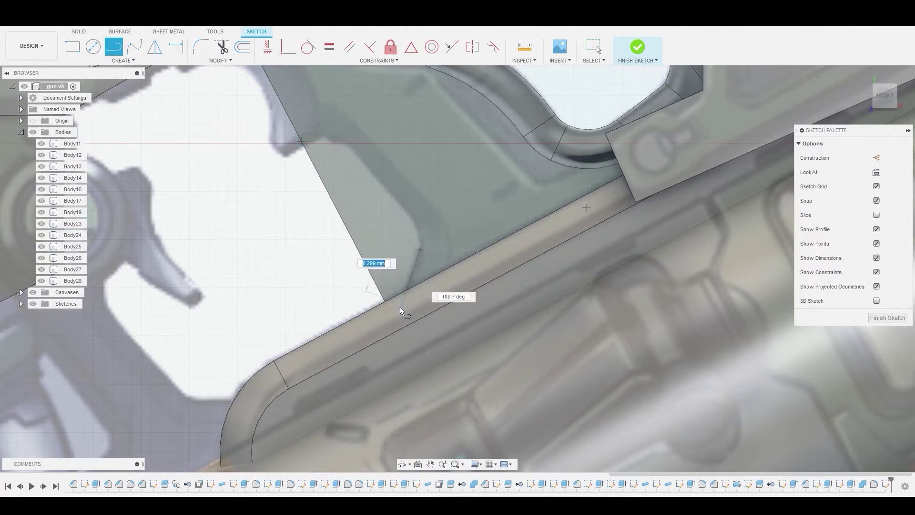
click(399, 322)
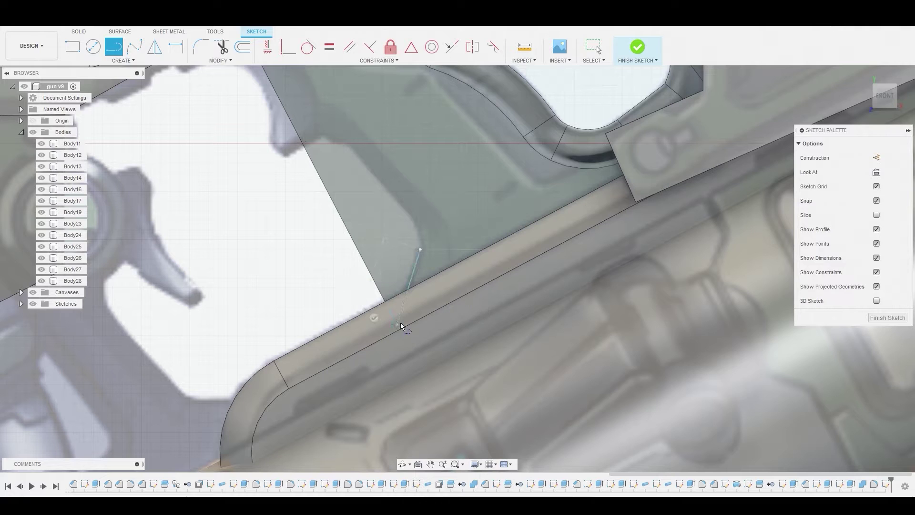
right_click(353, 269)
click(381, 271)
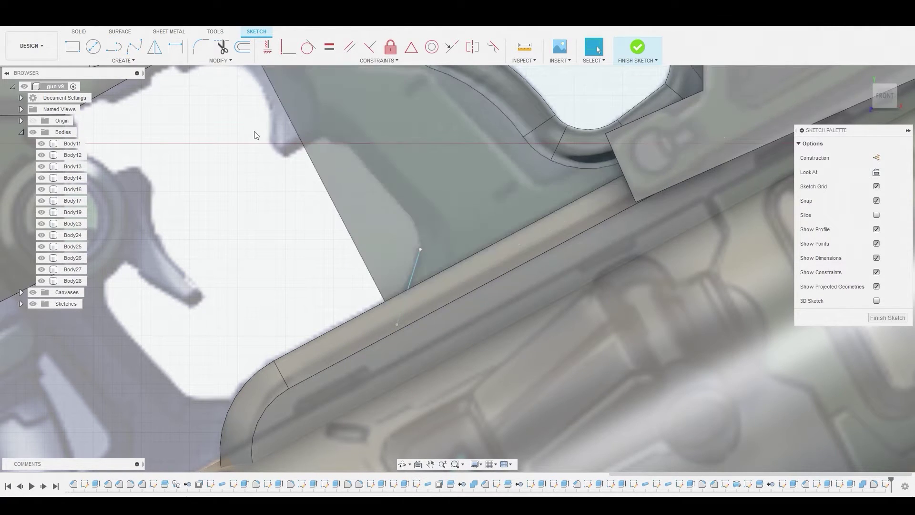
Add a small three-point arc from the short line's upper end, fitting its free end to the grip's bend in the reference.
click(119, 62)
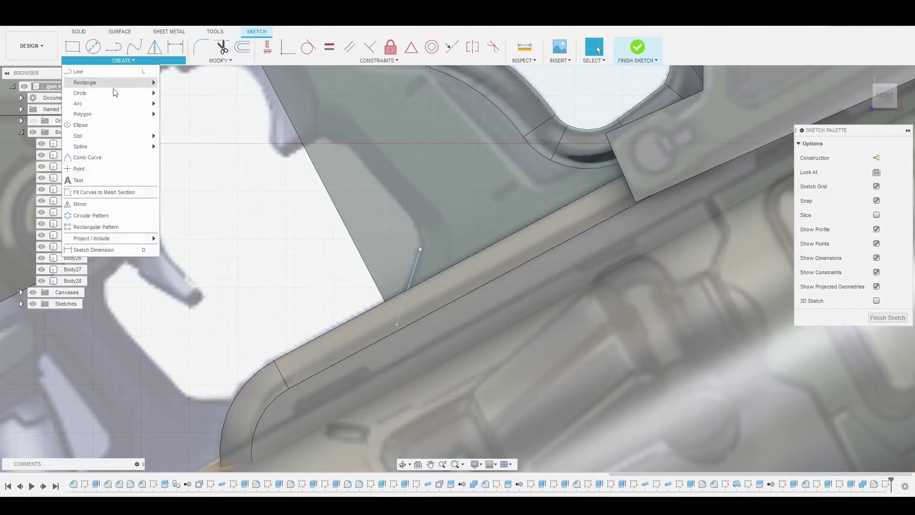
mouse_move(119, 103)
click(180, 103)
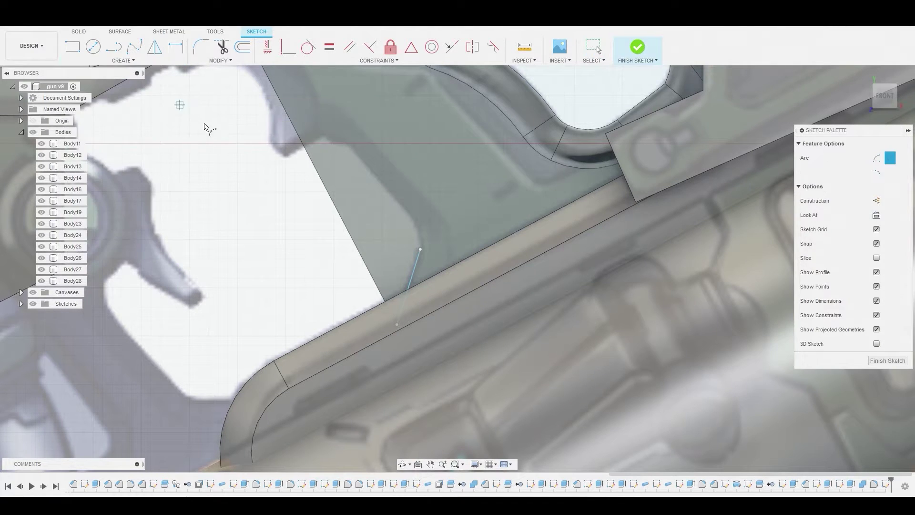
scroll(416, 232, up, 2)
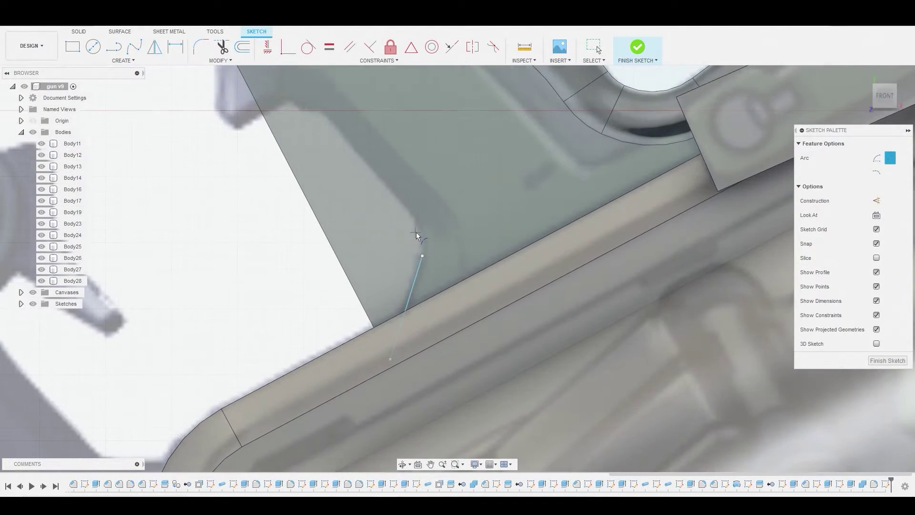
click(422, 256)
click(406, 203)
click(414, 213)
right_click(282, 198)
click(313, 202)
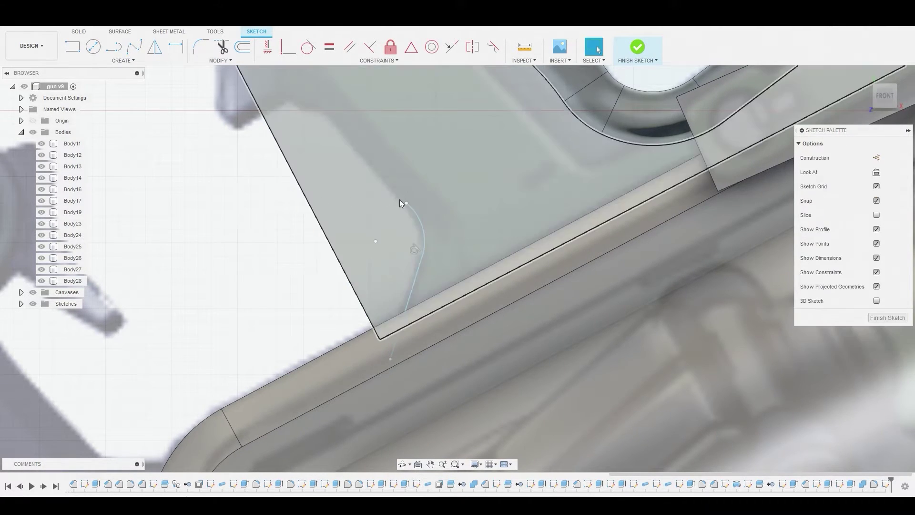
drag(407, 202, 413, 212)
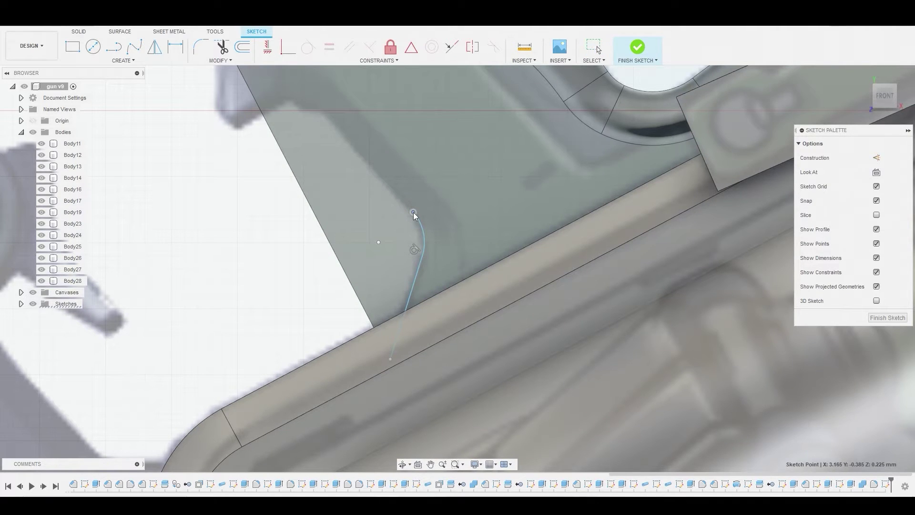
Draw a chain of connected lines from the arc's upper end, following the reference's stepped front grip contour up to near the block's upper corner.
click(121, 49)
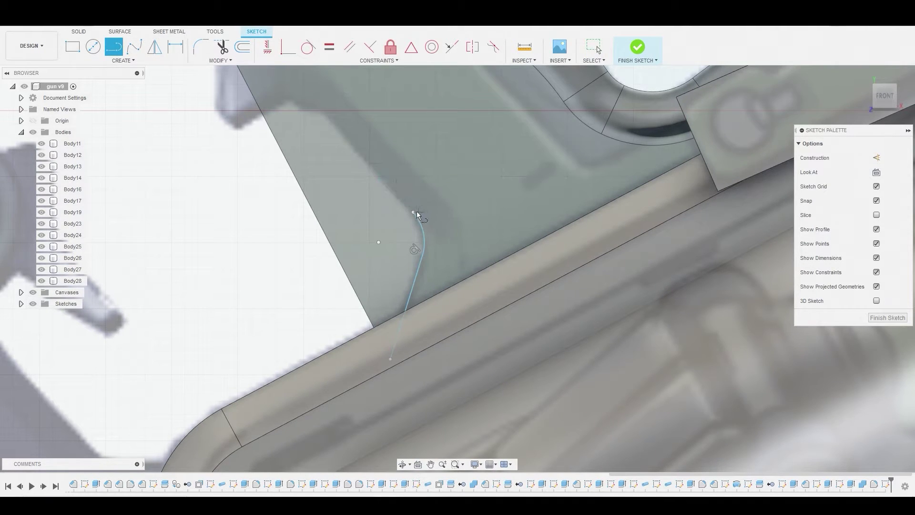
click(414, 211)
middle_drag(412, 210, 460, 348)
click(371, 247)
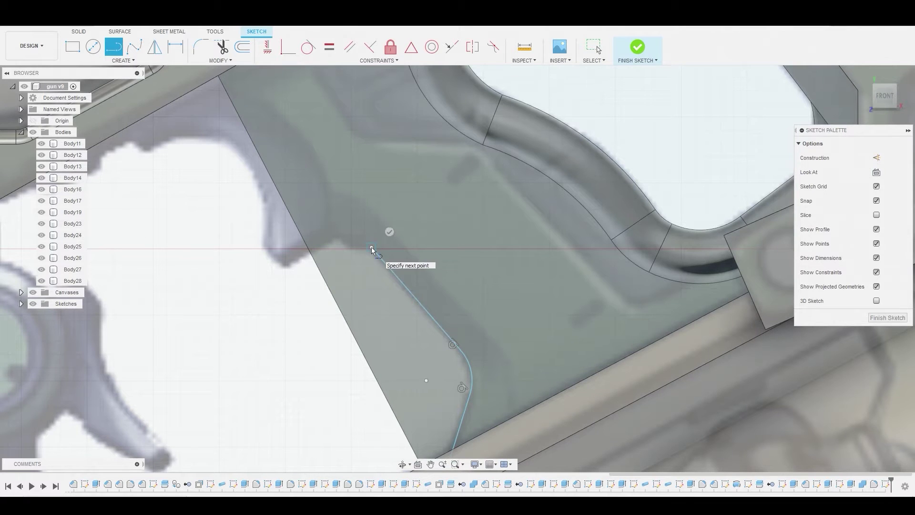
click(346, 248)
click(325, 222)
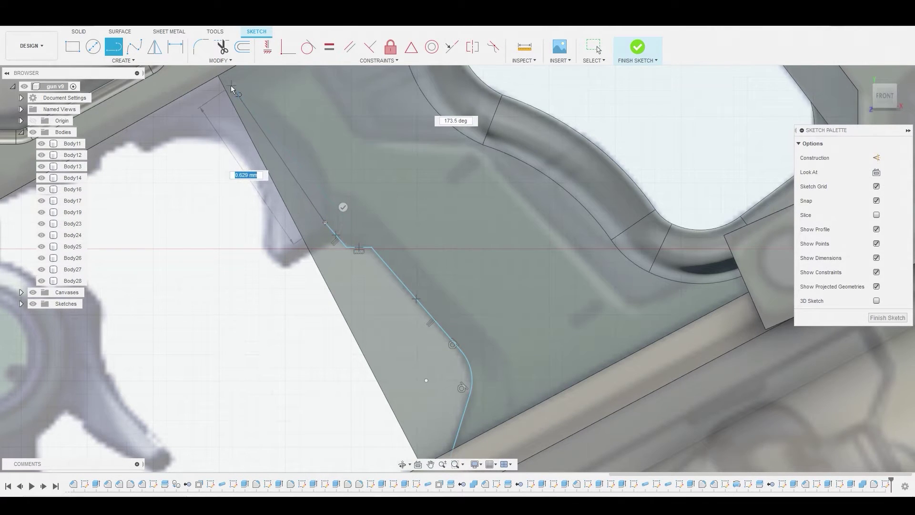
click(231, 85)
key(Escape)
Add a three-point arc between the ends of the long upper line, bulging into the grip along the reference's trigger-guard curve.
middle_drag(218, 159, 243, 276)
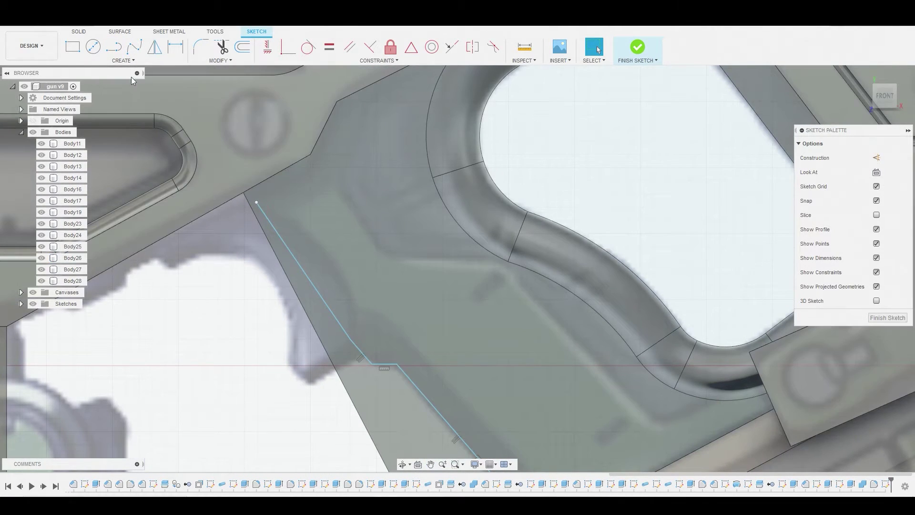
click(123, 60)
mouse_move(115, 104)
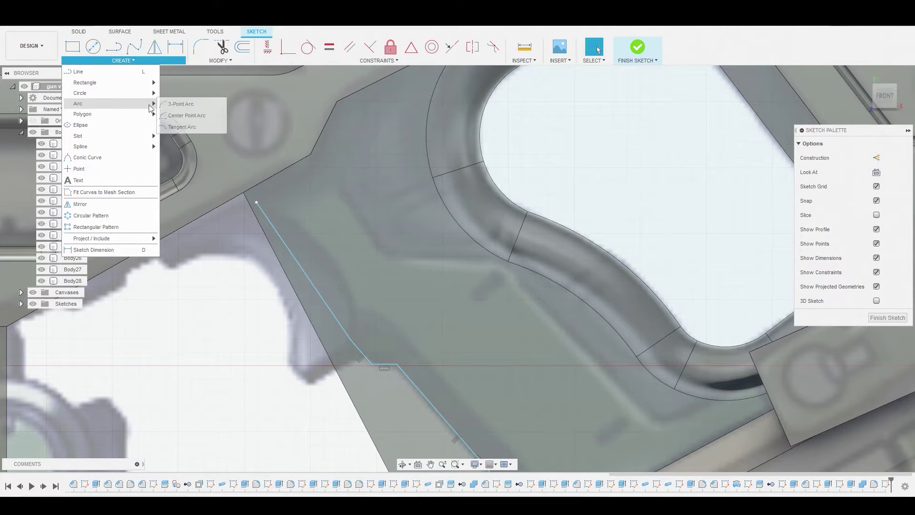
click(176, 104)
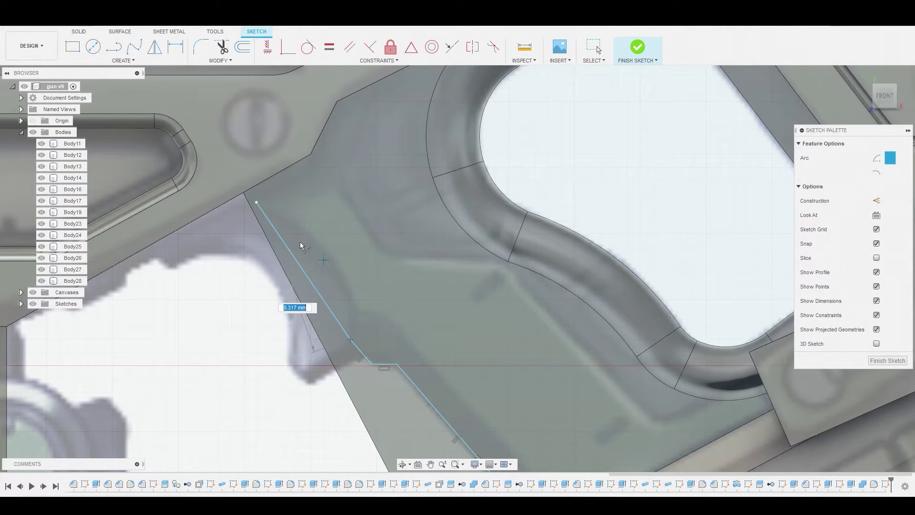
click(258, 203)
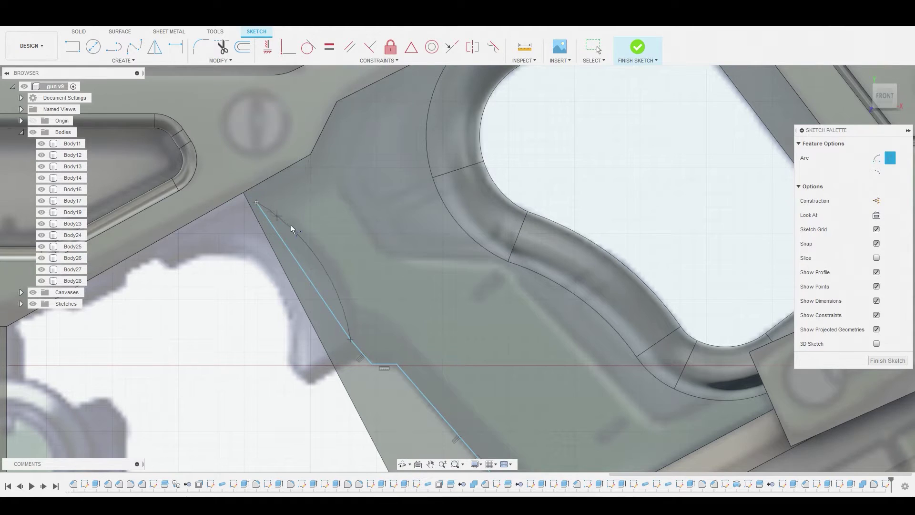
click(316, 242)
Trim away the straight line spanned by the new arc in the grip contour.
click(222, 47)
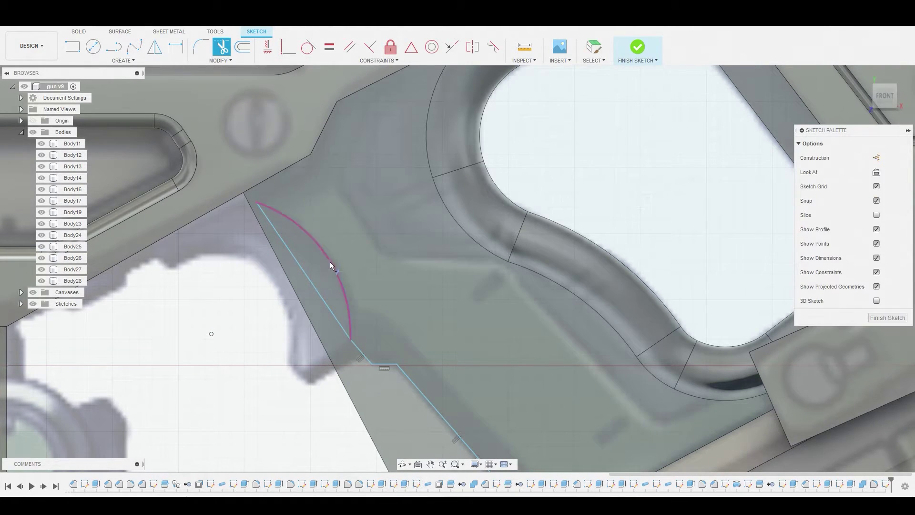
click(309, 279)
scroll(277, 250, up, 1)
right_click(276, 251)
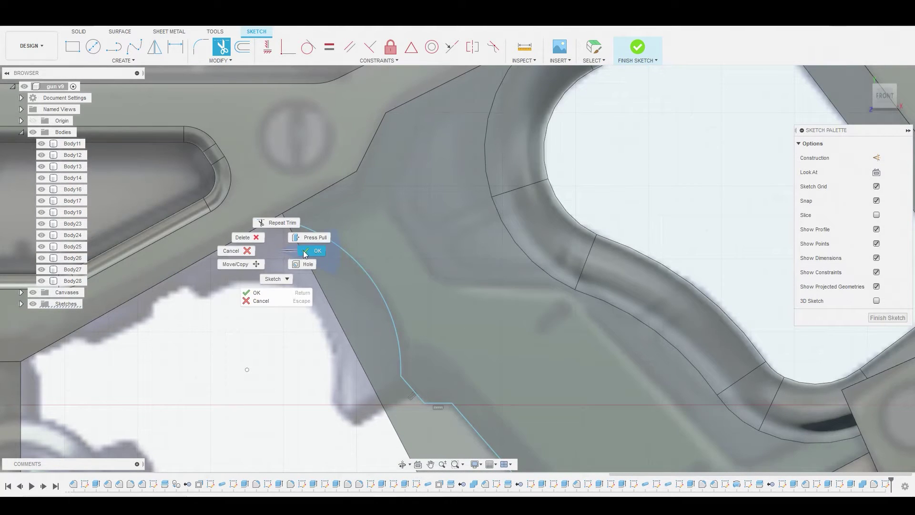
click(303, 250)
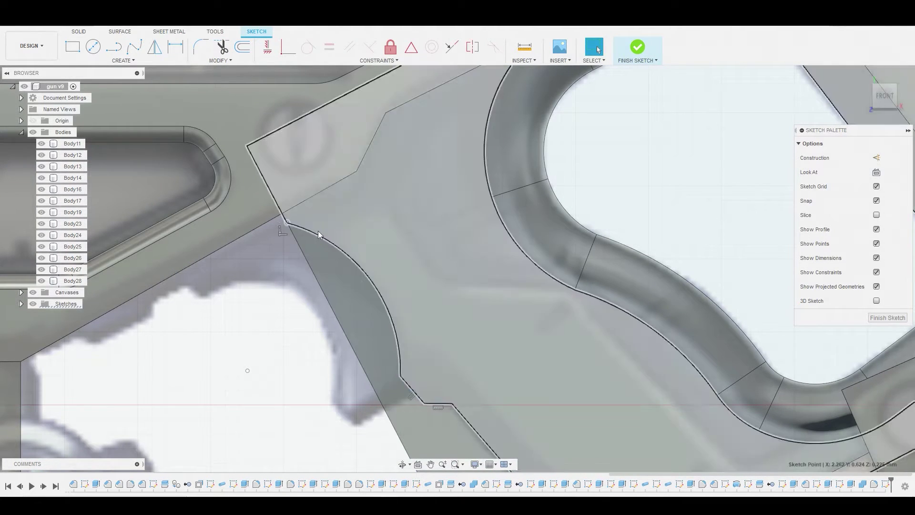
Extrude the profile between the grip contour and the block's front edge by -1.191 mm as a new body.
click(326, 259)
right_click(326, 258)
click(355, 245)
key(e)
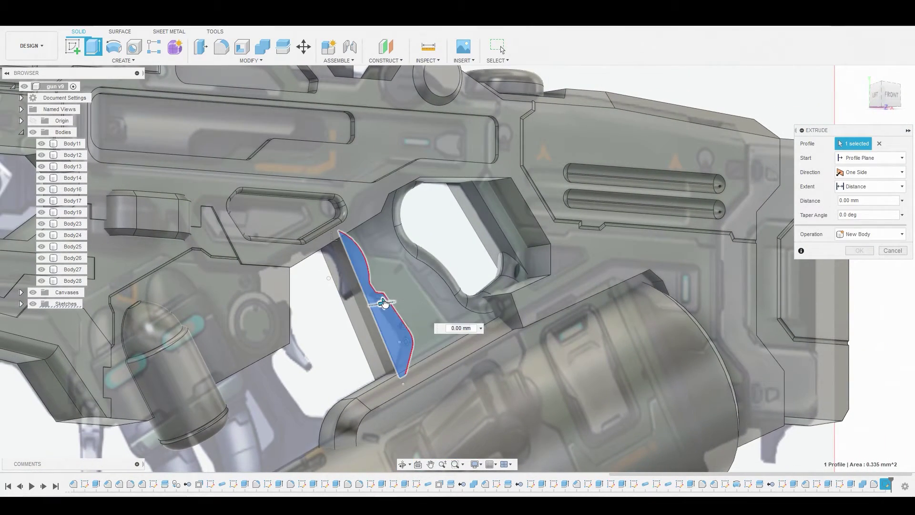
drag(384, 302, 306, 316)
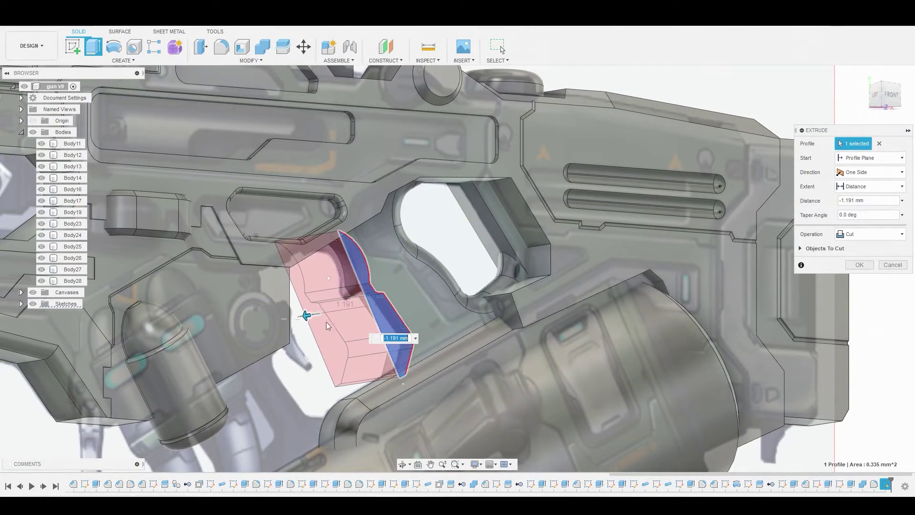
click(871, 234)
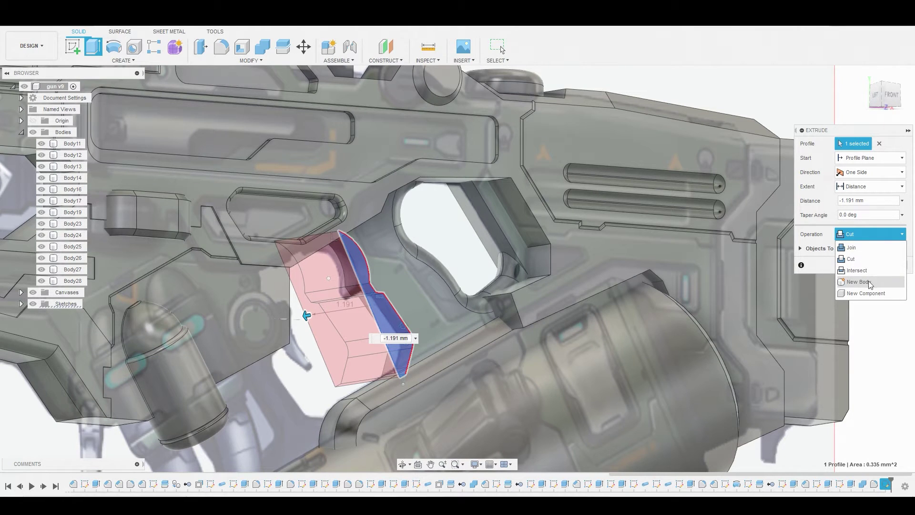
click(859, 283)
click(866, 263)
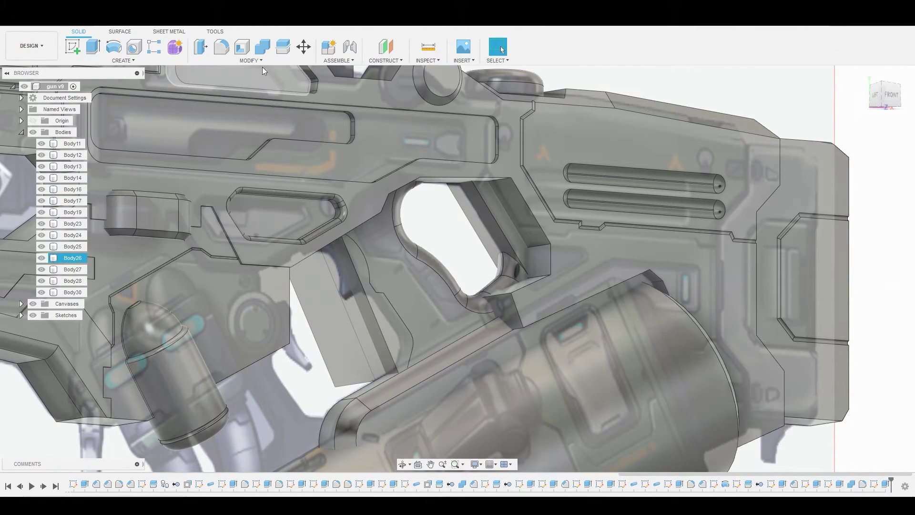
Combine with the Cut operation, using the grip block as the target and the newly extruded body as the tool.
click(262, 46)
click(418, 265)
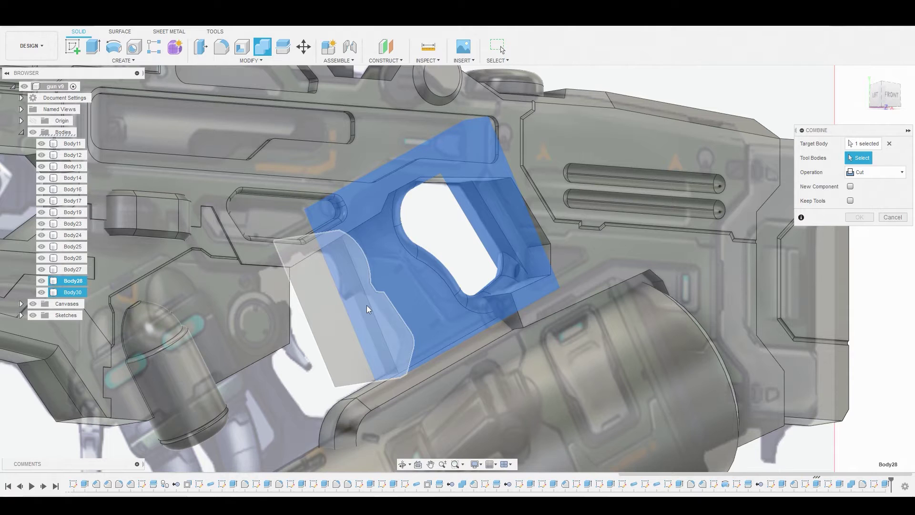
click(367, 305)
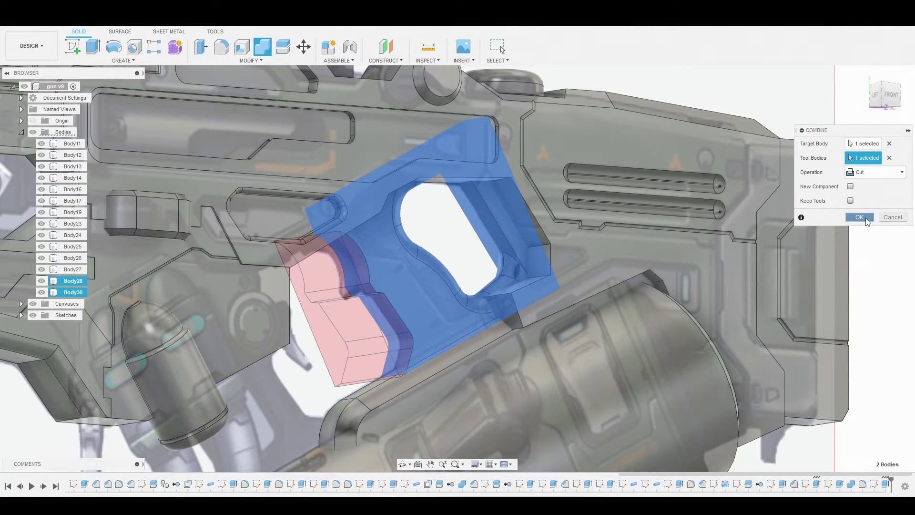
click(859, 218)
Start a sketch on the grip's front face and draw a slanted line along the upper panel edge, extending up past the surrounding frame's edge.
scroll(272, 265, up, 5)
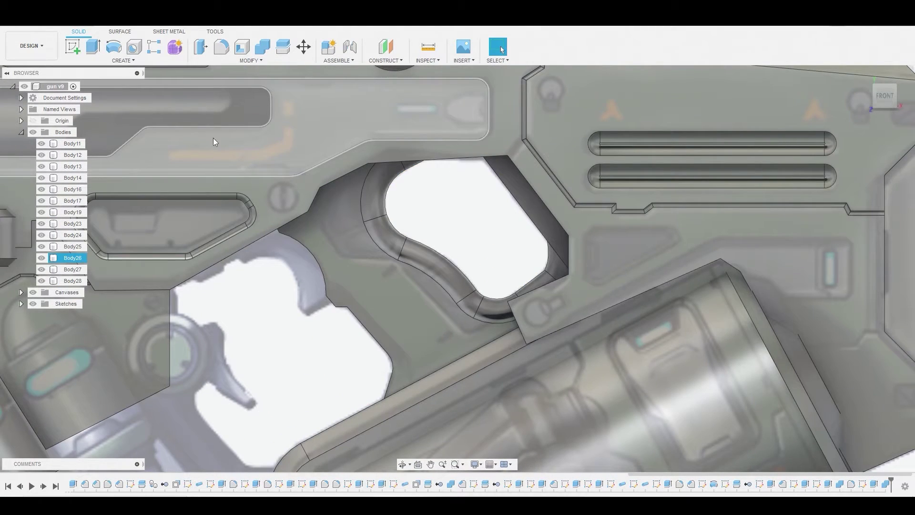
click(76, 48)
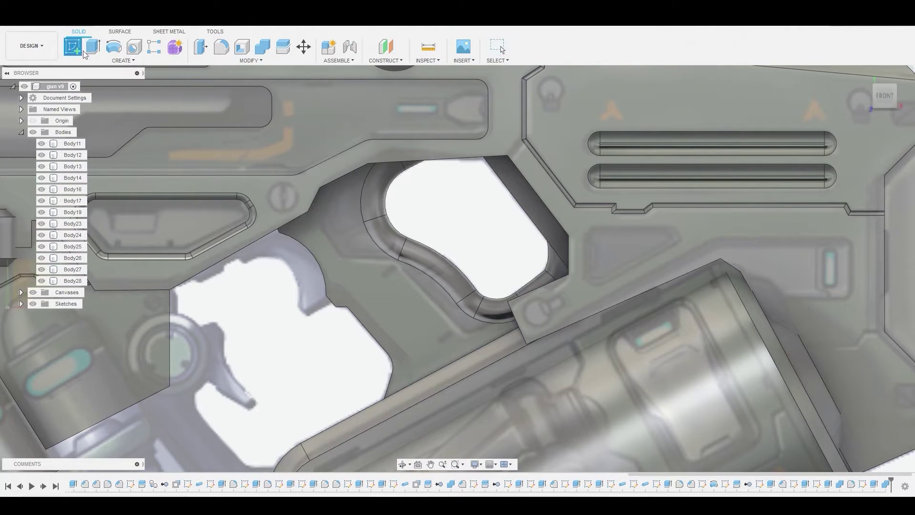
click(373, 279)
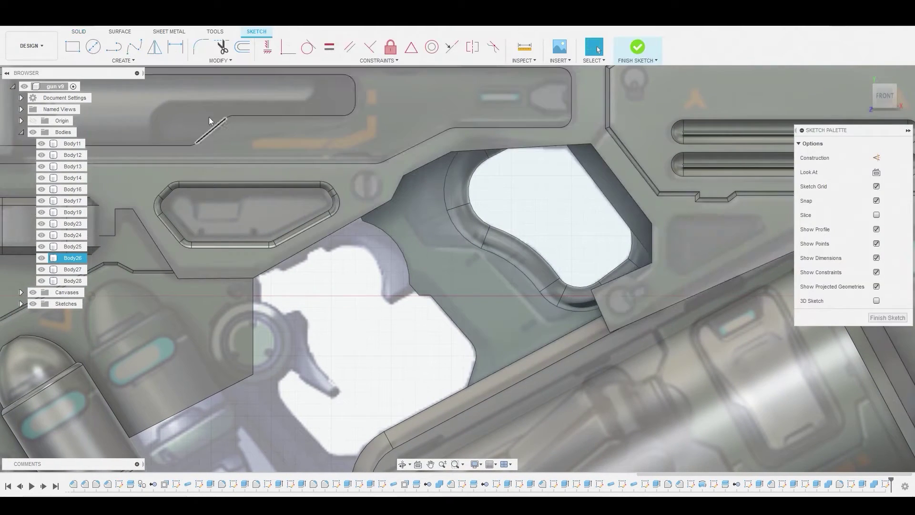
scroll(477, 290, up, 2)
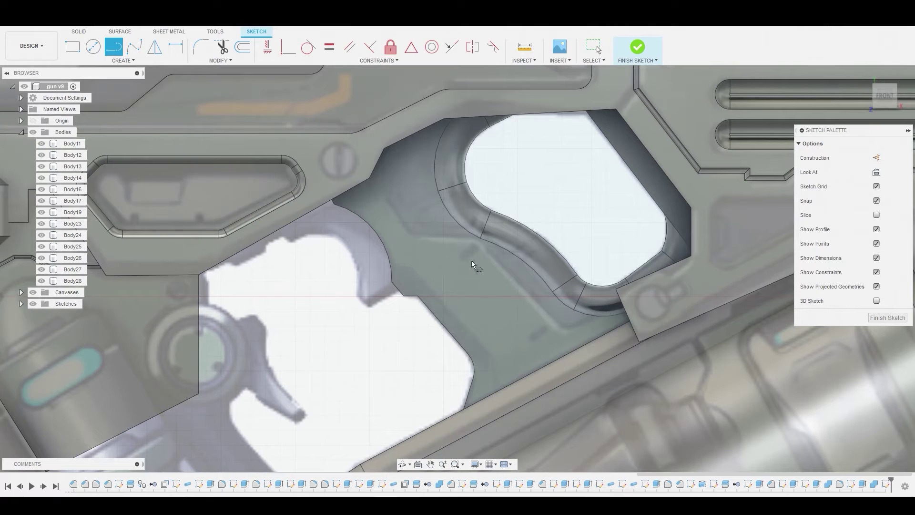
click(385, 193)
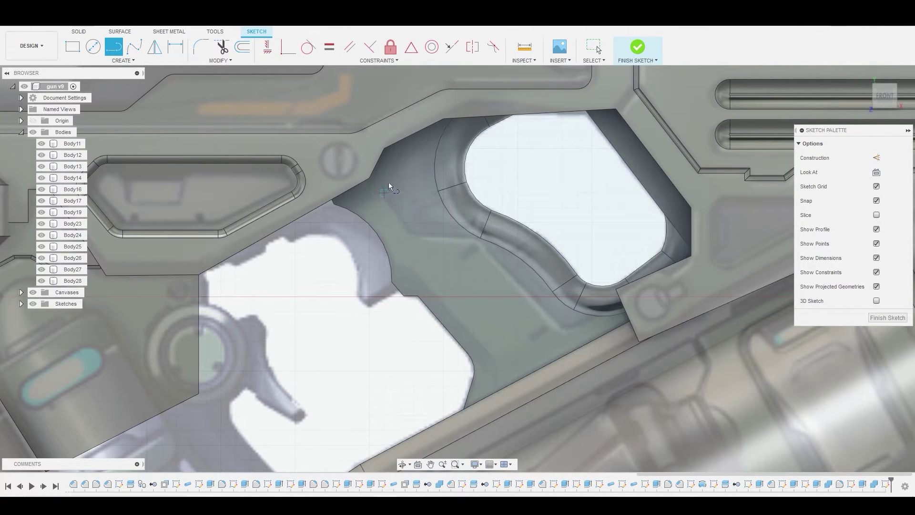
click(409, 114)
key(Escape)
Continue from the slanted line's lower end with a short diagonal, a horizontal and a long diagonal line, following the reference's raised grip panel.
right_click(322, 294)
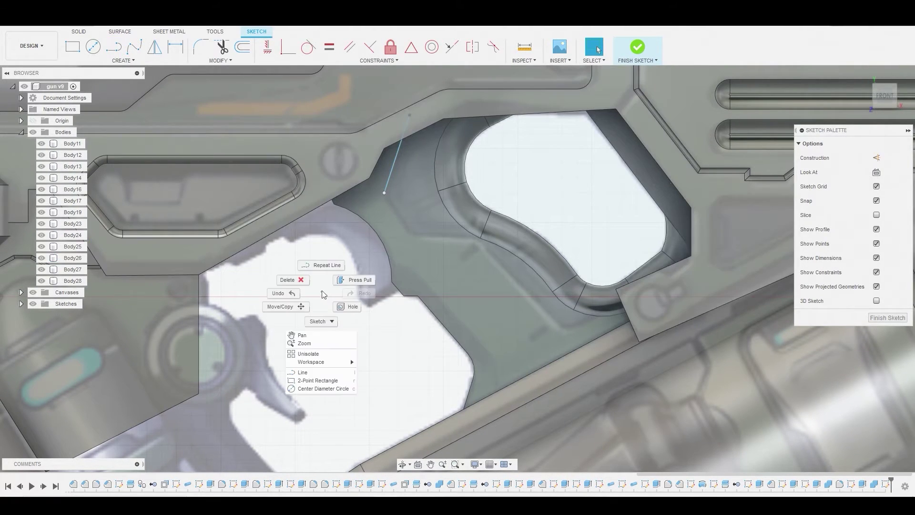
click(322, 265)
click(414, 237)
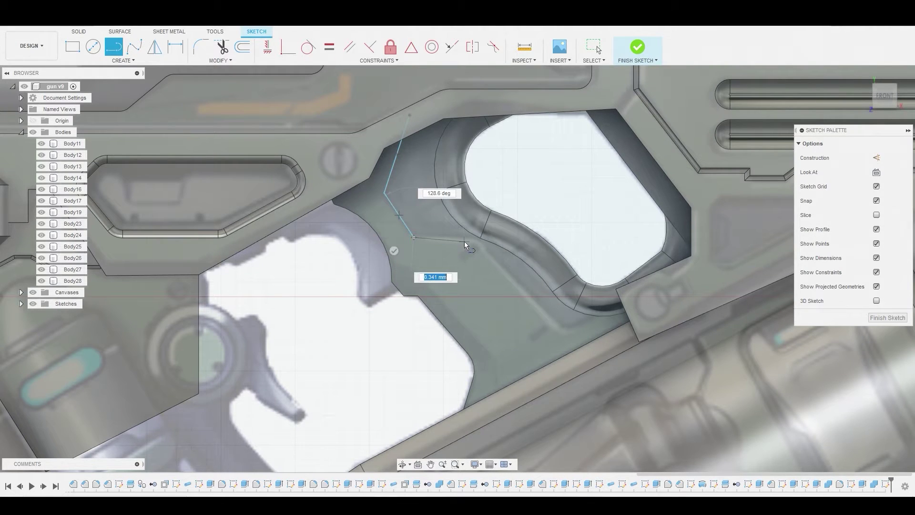
click(470, 239)
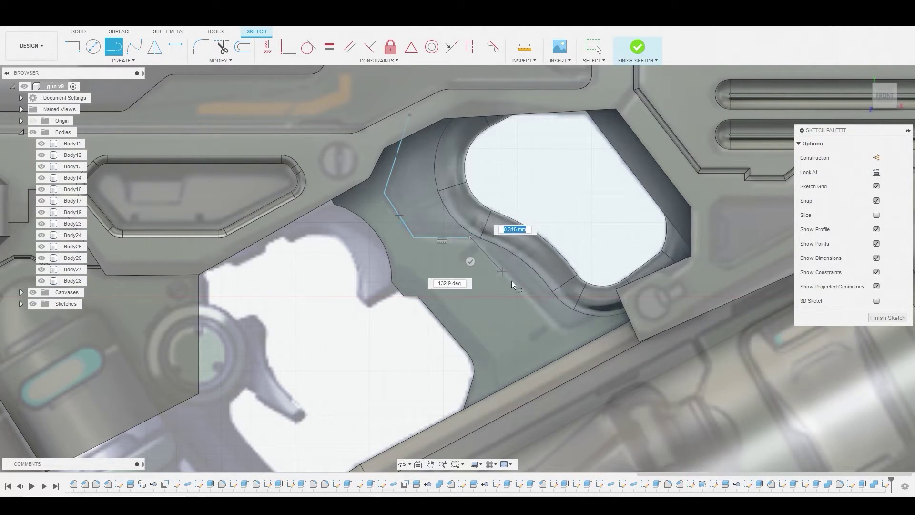
click(561, 330)
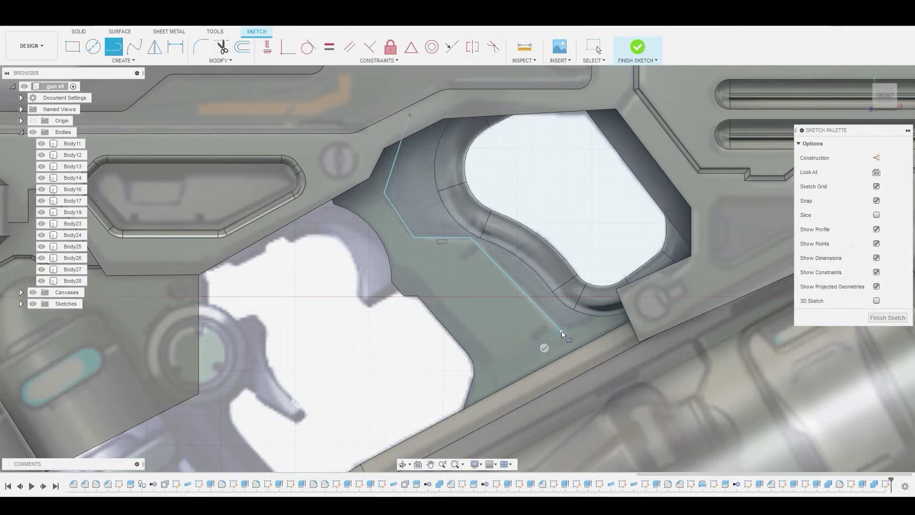
right_click(560, 329)
click(574, 318)
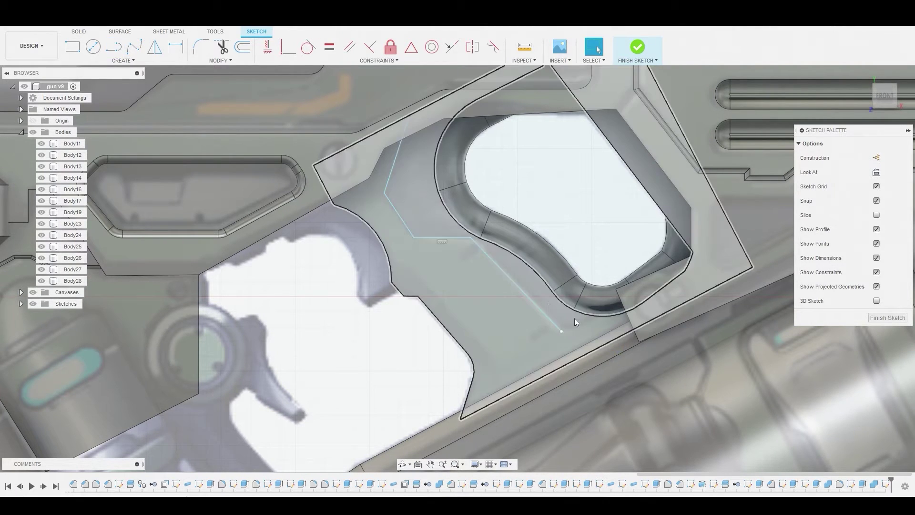
Move the long diagonal's lower end slightly outward along the reference and add a short line from it to the grip opening's rounded lower edge.
mouse_move(501, 266)
middle_down()
mouse_move(434, 225)
mouse_move(364, 161)
middle_up()
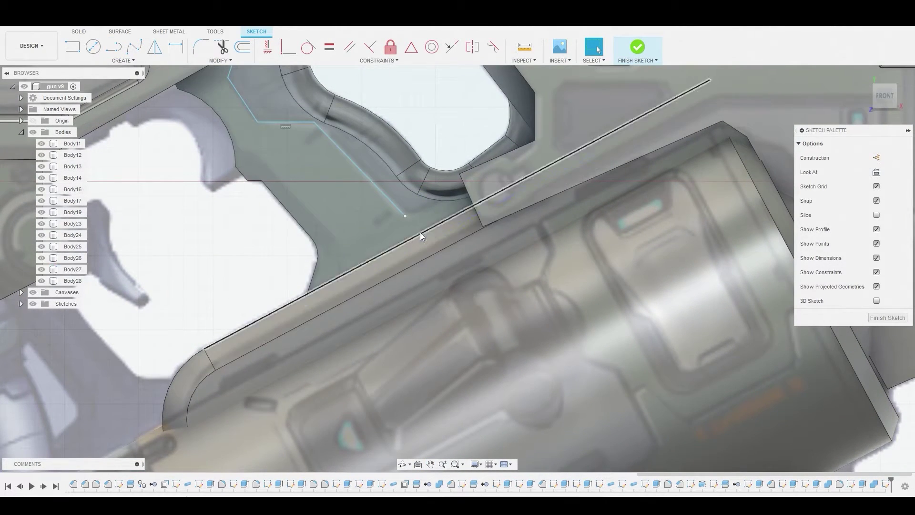
drag(405, 217, 411, 223)
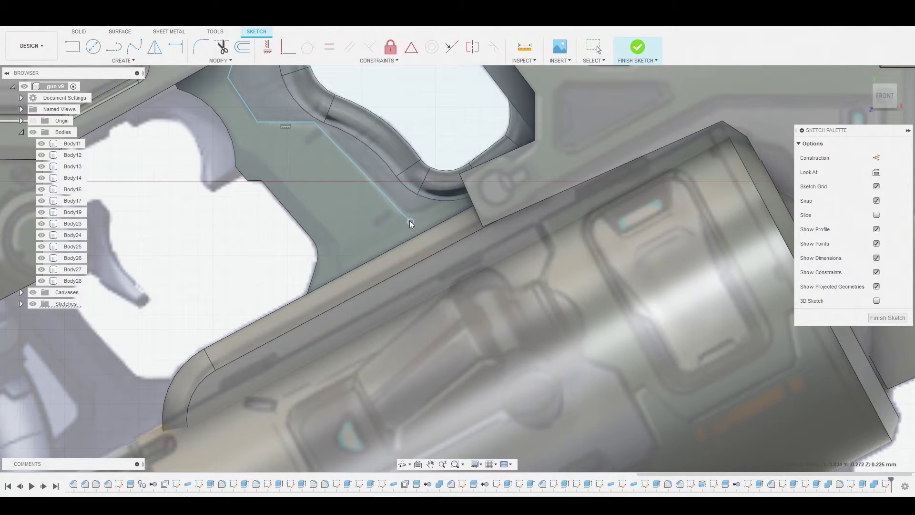
right_click(225, 229)
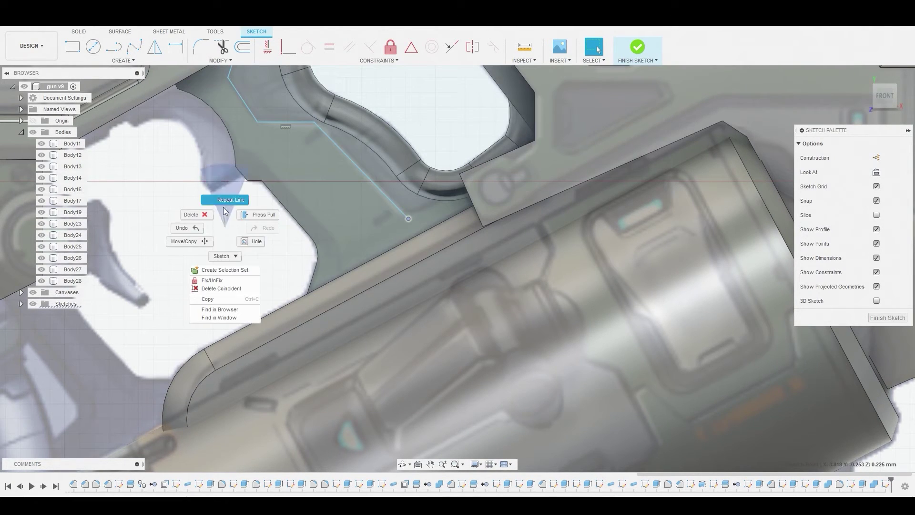
click(226, 200)
click(408, 218)
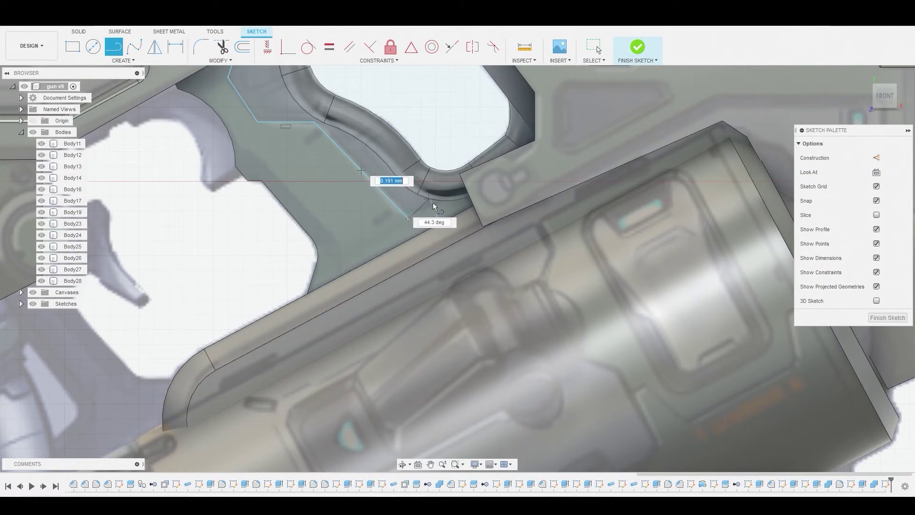
click(442, 202)
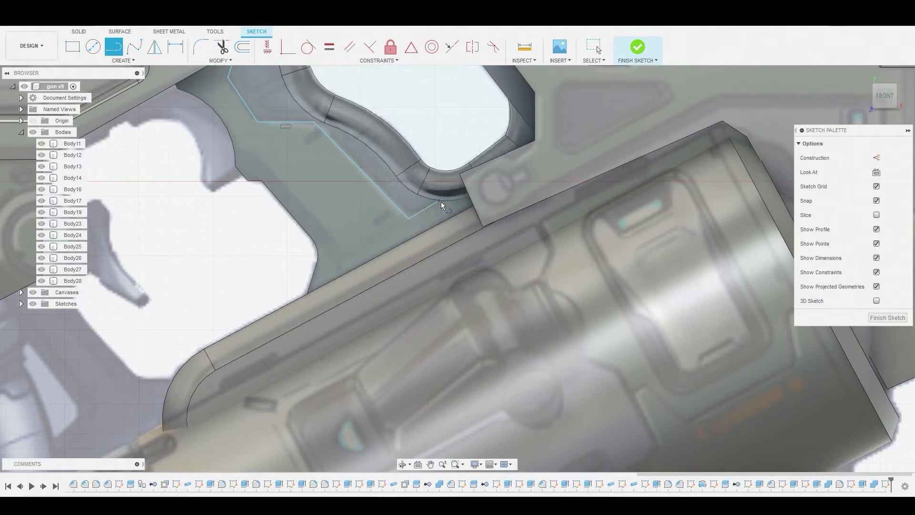
right_click(438, 140)
click(467, 140)
Finish the sketch and split the grip body with the sketched panel line as the splitting tool.
scroll(401, 155, down, 5)
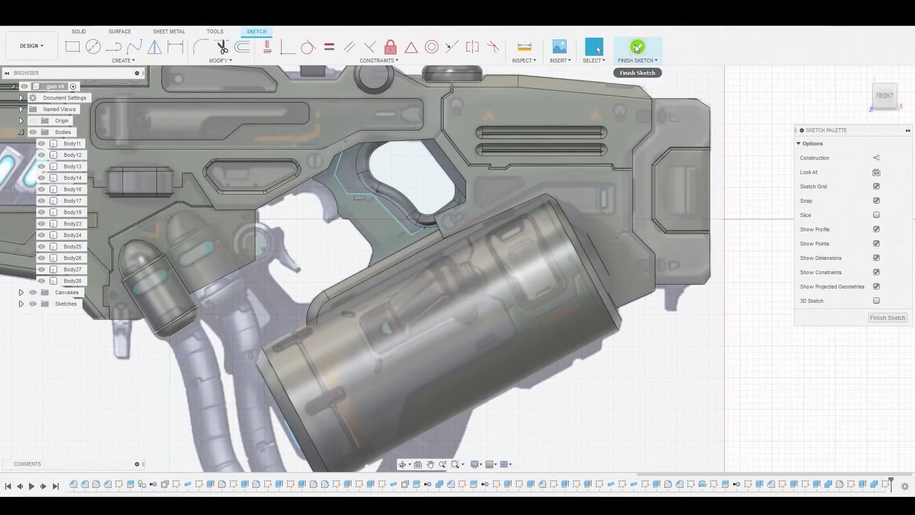
click(637, 47)
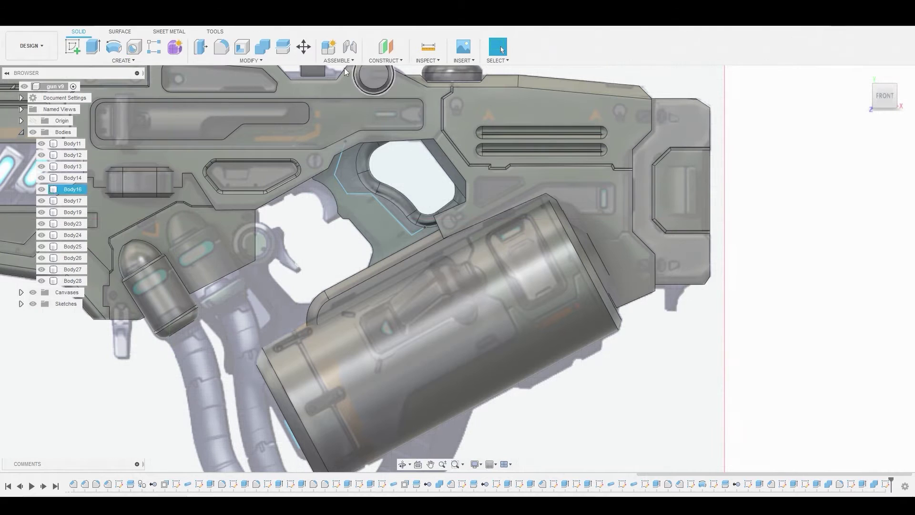
click(260, 61)
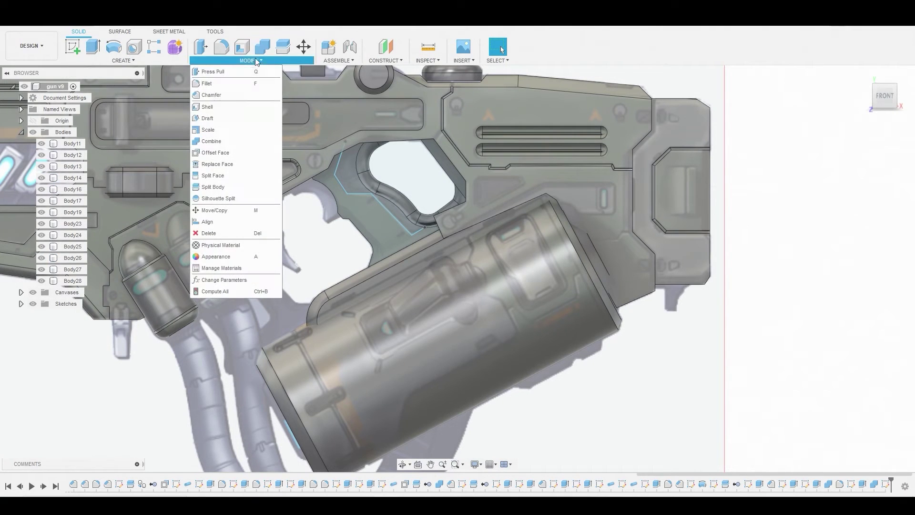
click(213, 187)
click(457, 212)
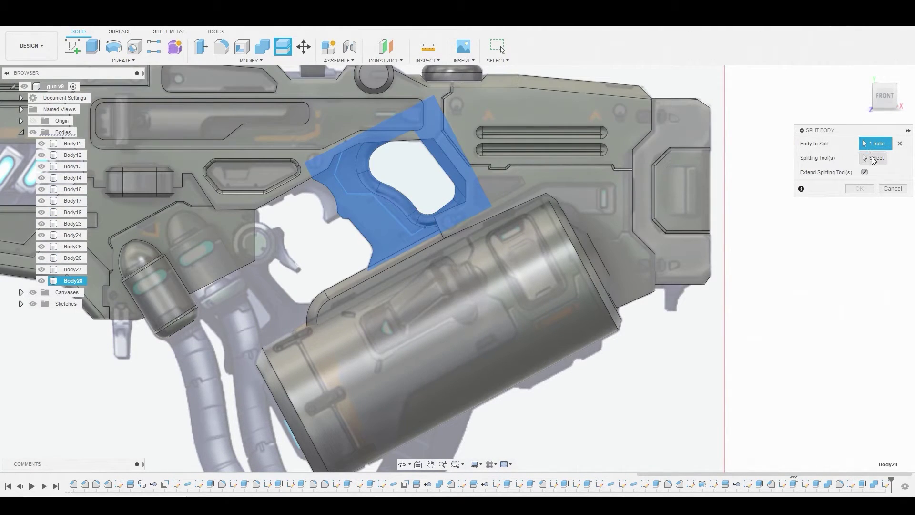
click(873, 158)
click(394, 219)
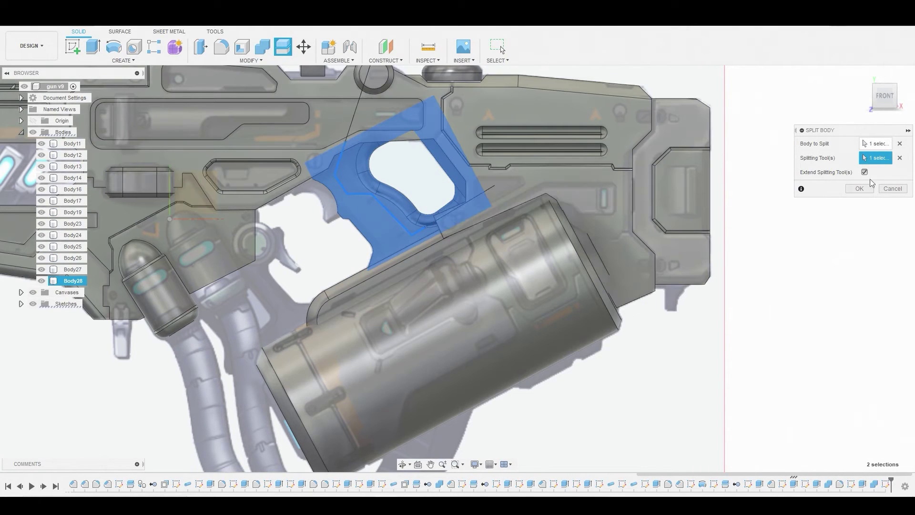
click(859, 188)
scroll(327, 252, up, 3)
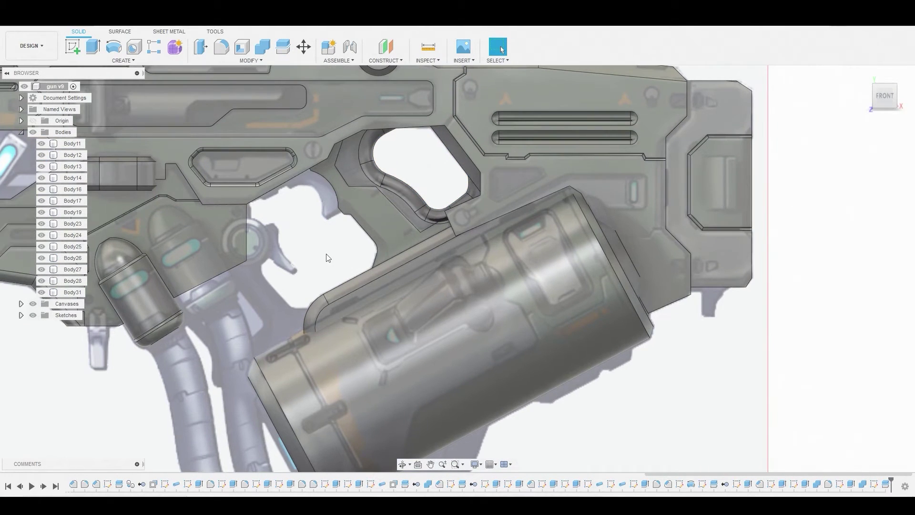
scroll(326, 238, up, 2)
shift+middle_drag(357, 224, 378, 216)
click(396, 195)
click(396, 193)
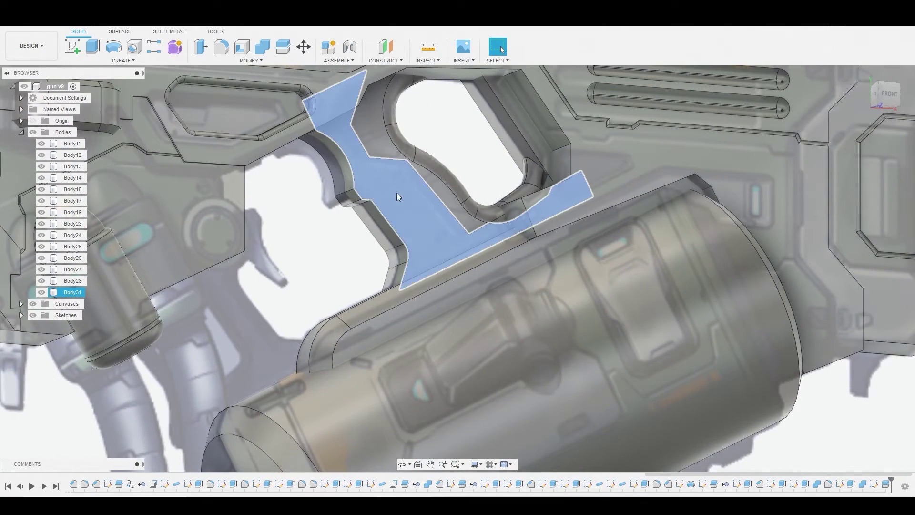
right_click(396, 193)
click(429, 177)
shift+middle_drag(410, 204, 435, 221)
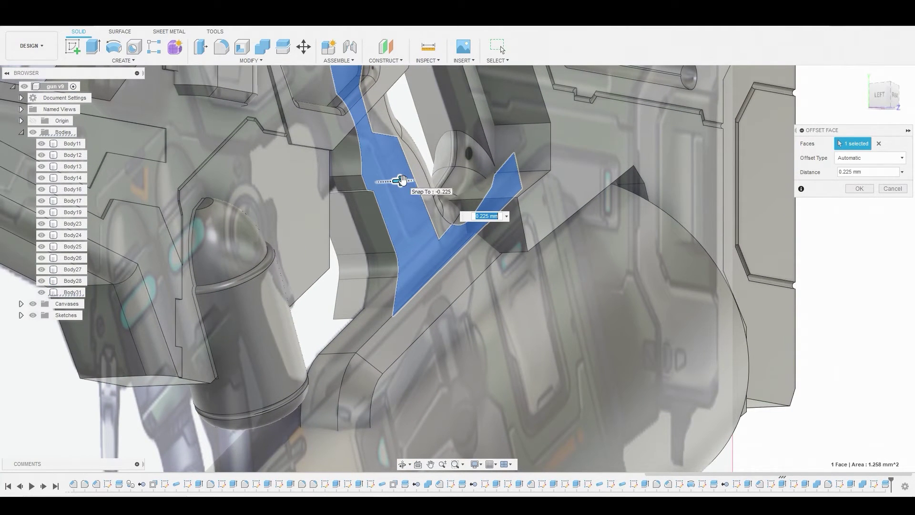
drag(400, 180, 405, 181)
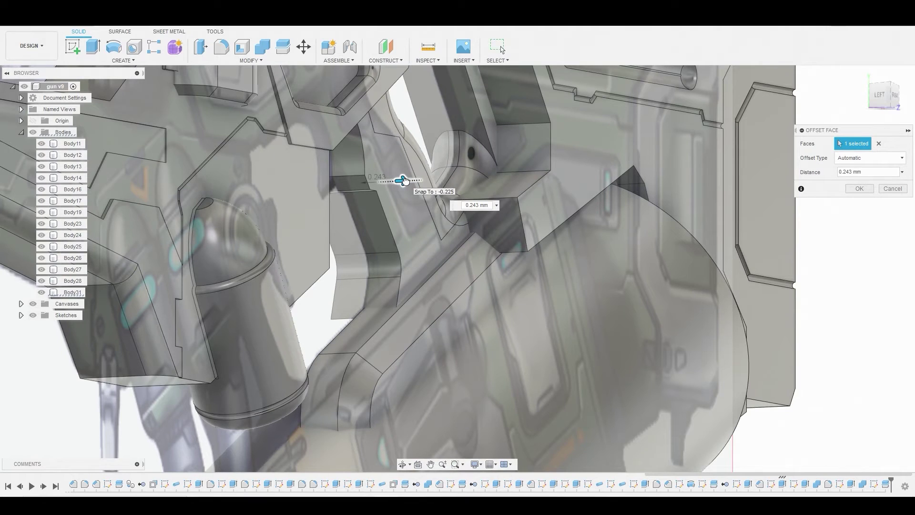
click(898, 188)
scroll(613, 200, down, 3)
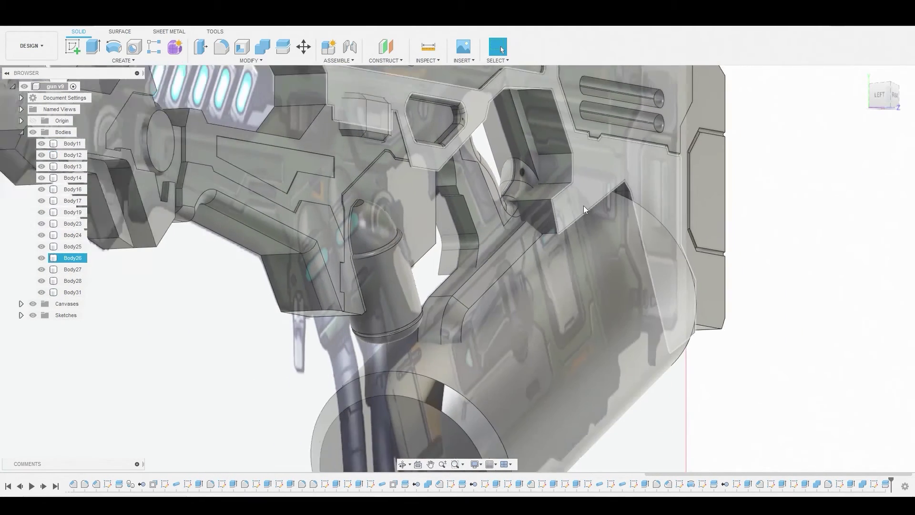
Paste an in-place copy of the split-off outer grip body and remove the original body.
shift+middle_drag(583, 205, 526, 202)
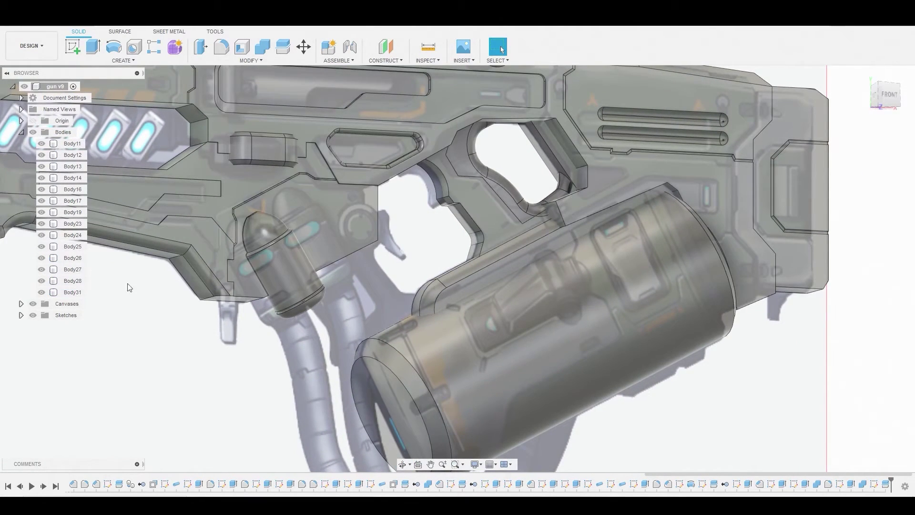
click(73, 292)
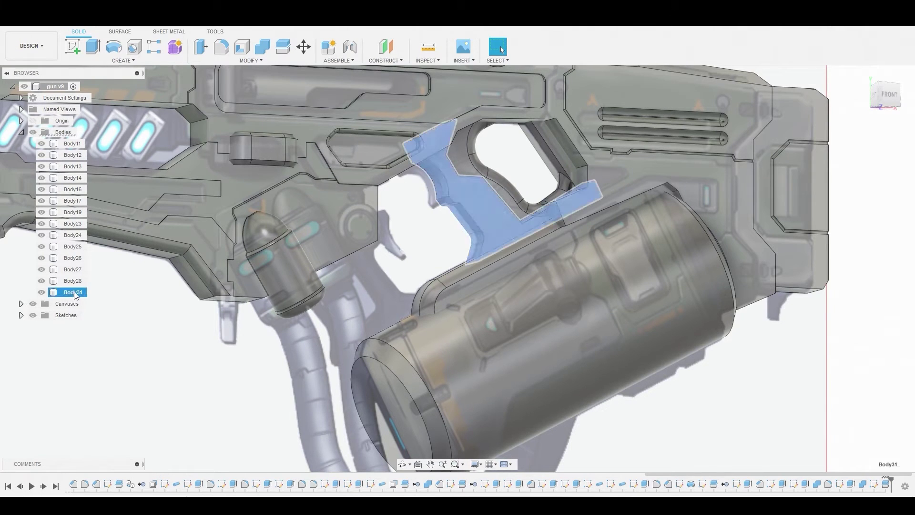
key(ctrl+v)
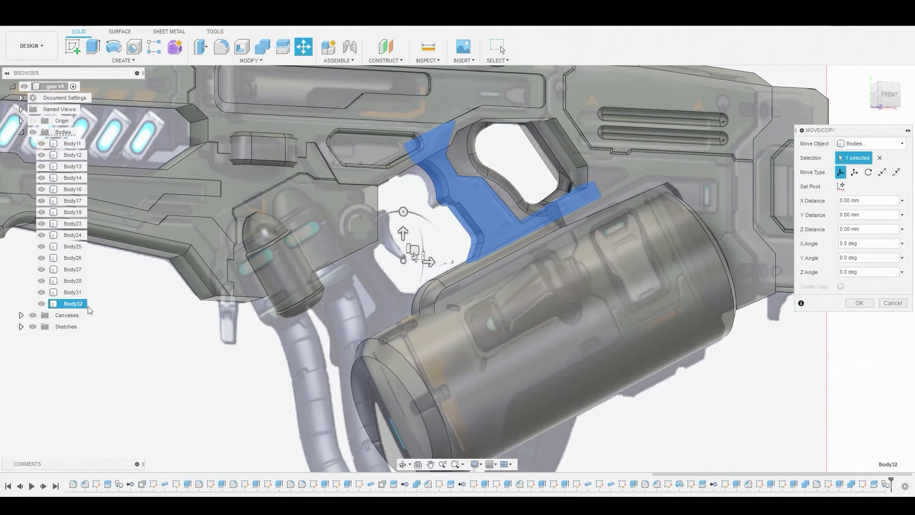
click(861, 304)
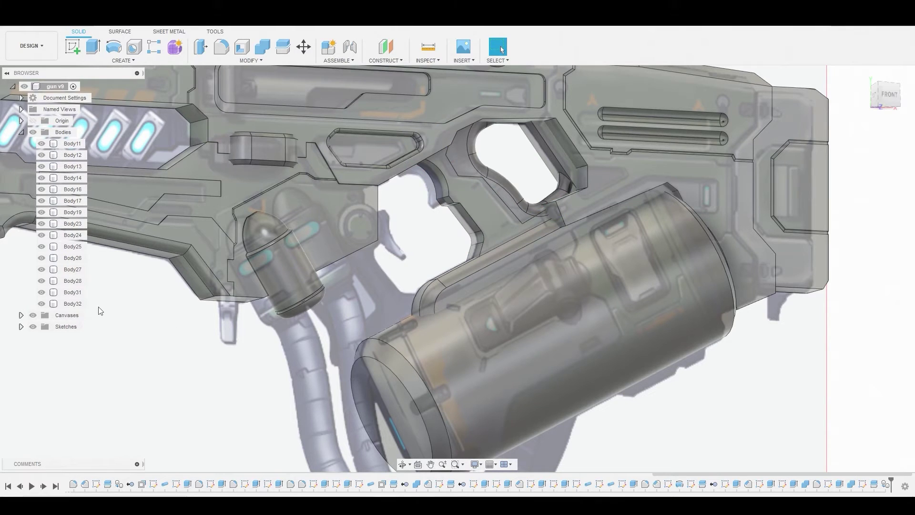
right_click(72, 292)
click(108, 215)
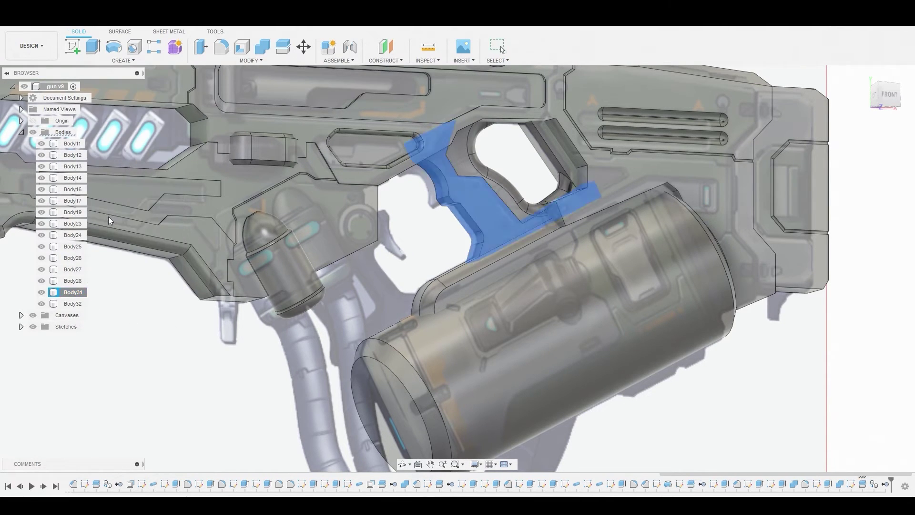
Offset the front face of the copied grip body by 0.035 mm.
scroll(459, 223, up, 3)
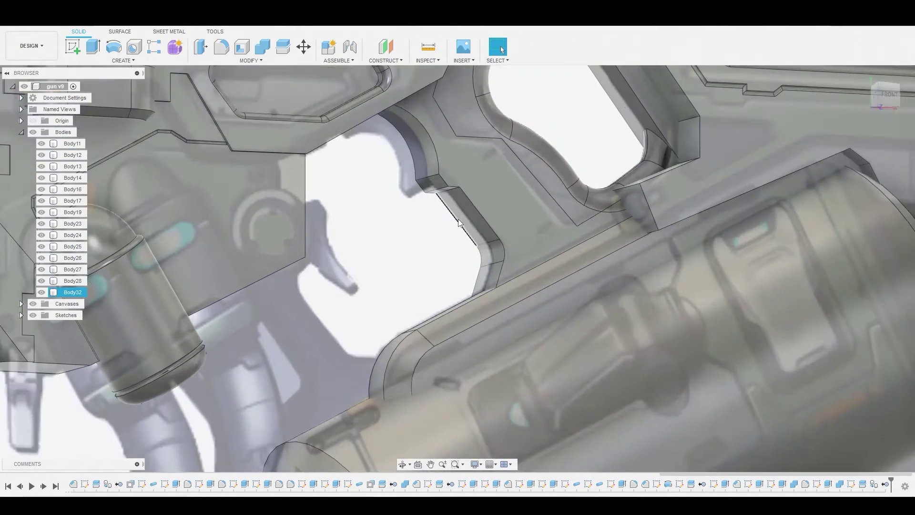
click(548, 213)
scroll(564, 193, up, 2)
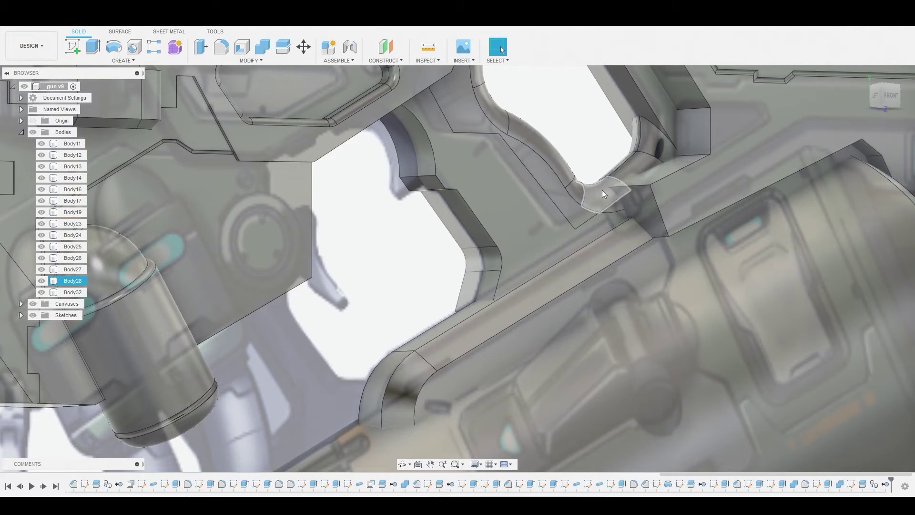
click(538, 196)
right_click(507, 195)
click(539, 185)
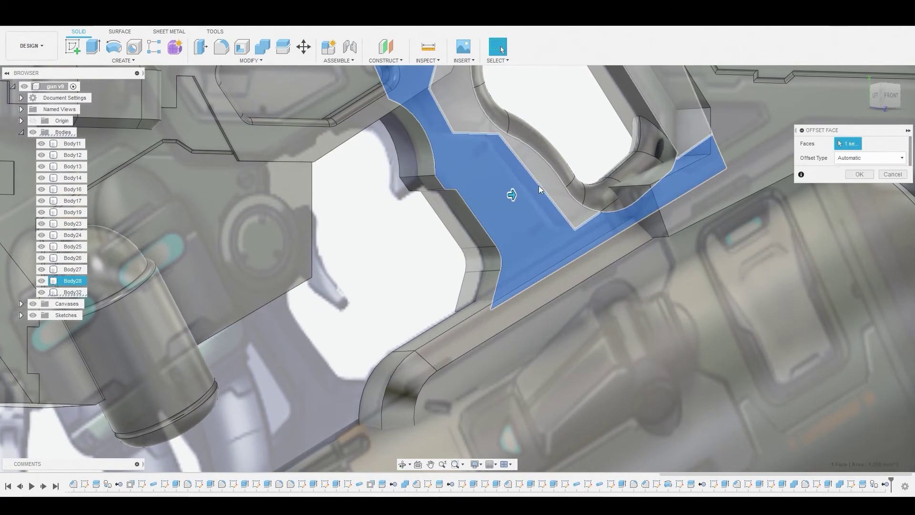
shift+middle_drag(538, 186, 519, 188)
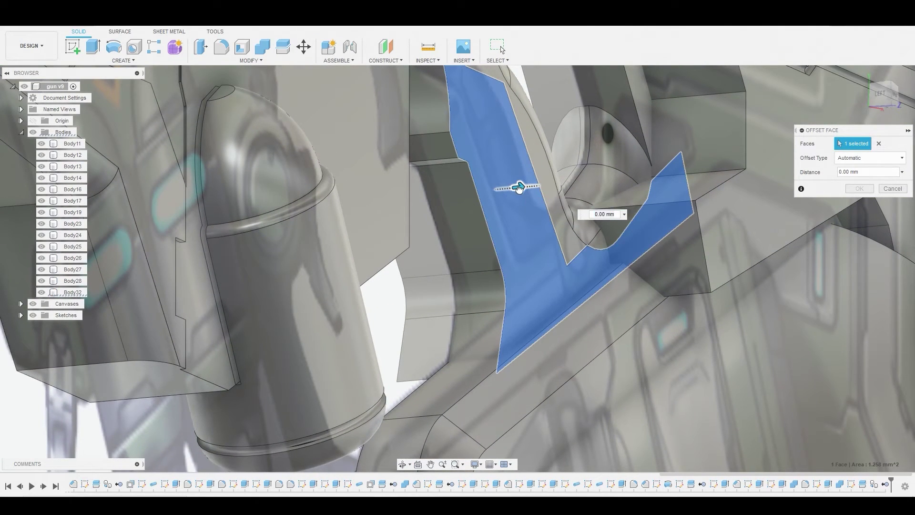
drag(519, 188, 527, 191)
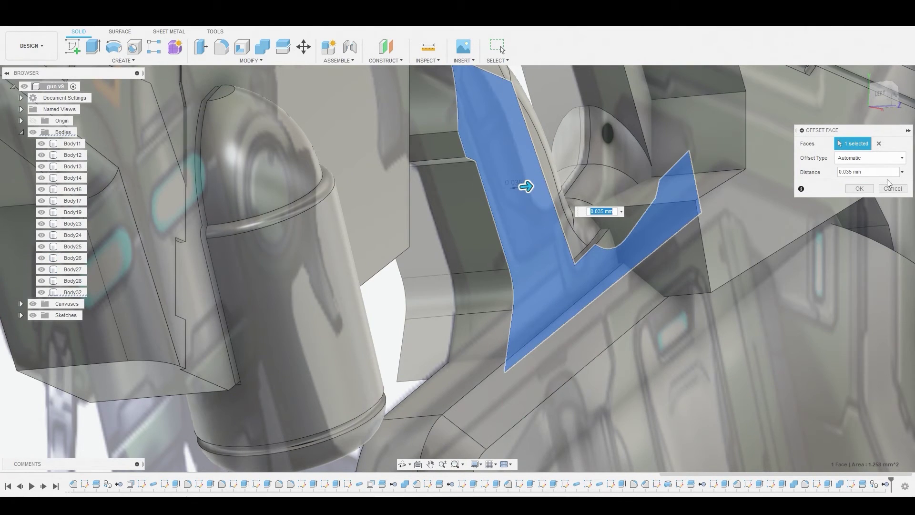
click(859, 188)
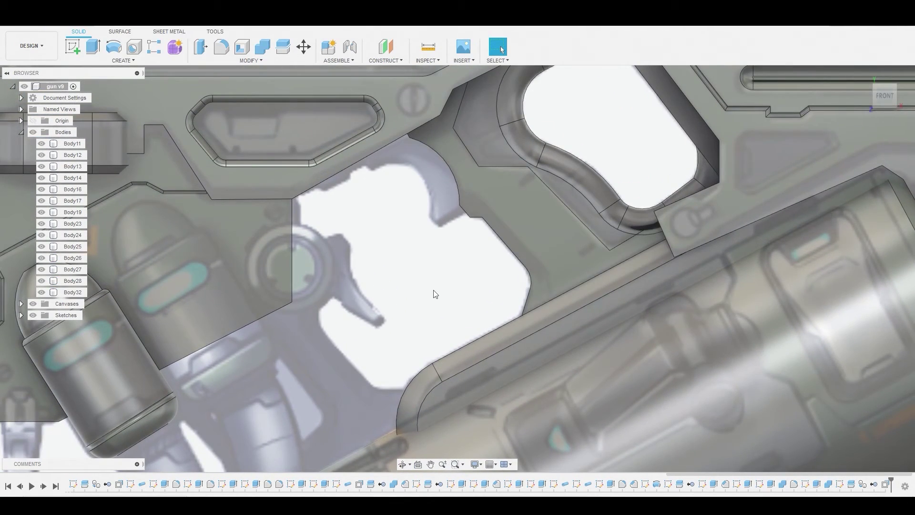
Fillet the grip's front contour edges, including the small notch and the long slanted run below it, with a 0.085 mm radius.
key(f)
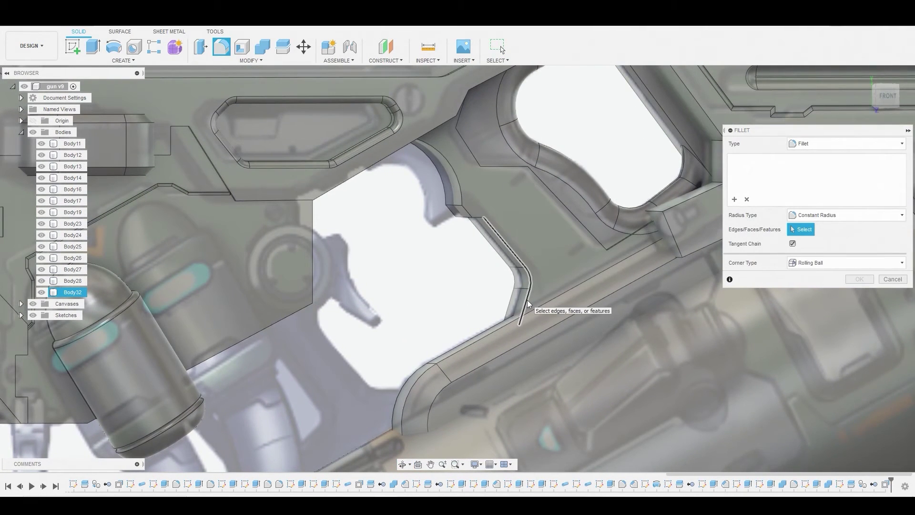
click(528, 303)
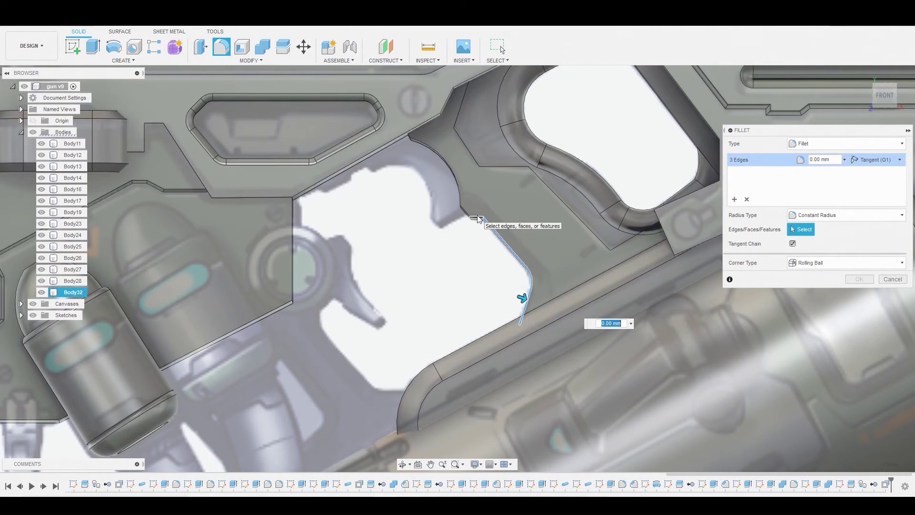
click(477, 216)
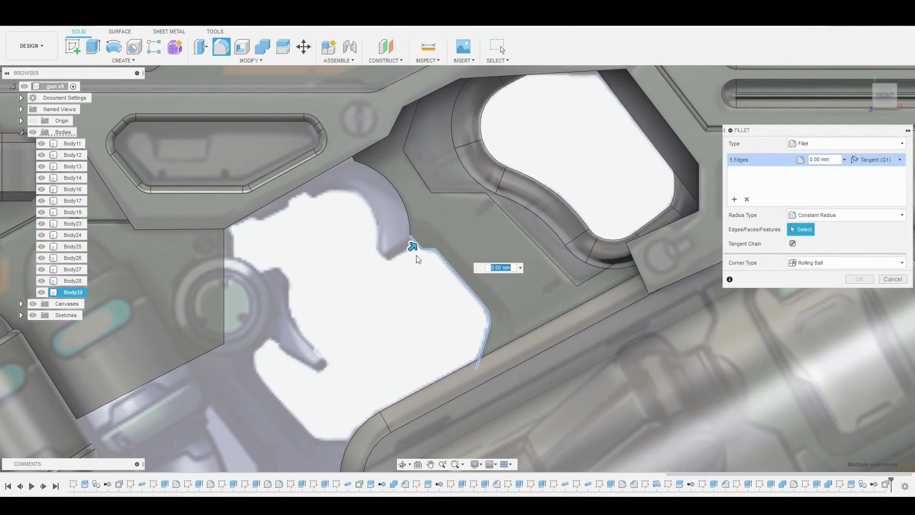
drag(413, 246, 418, 246)
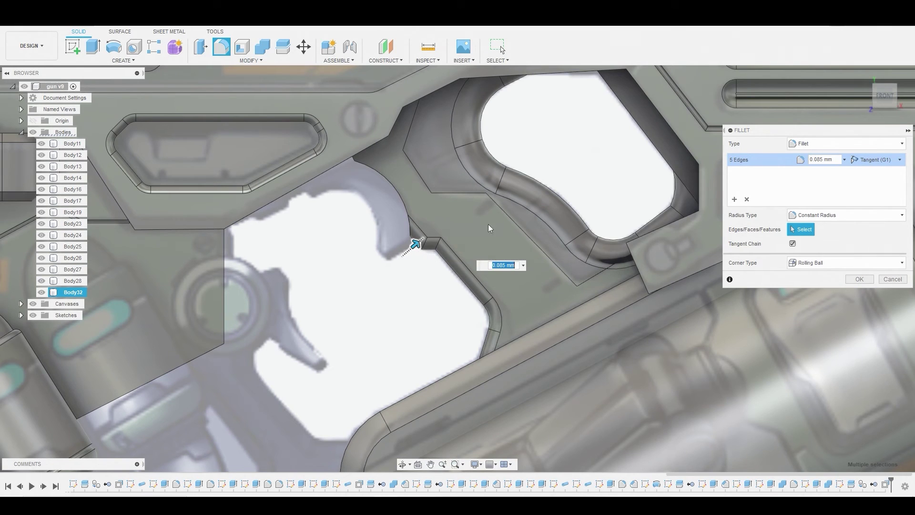
click(859, 278)
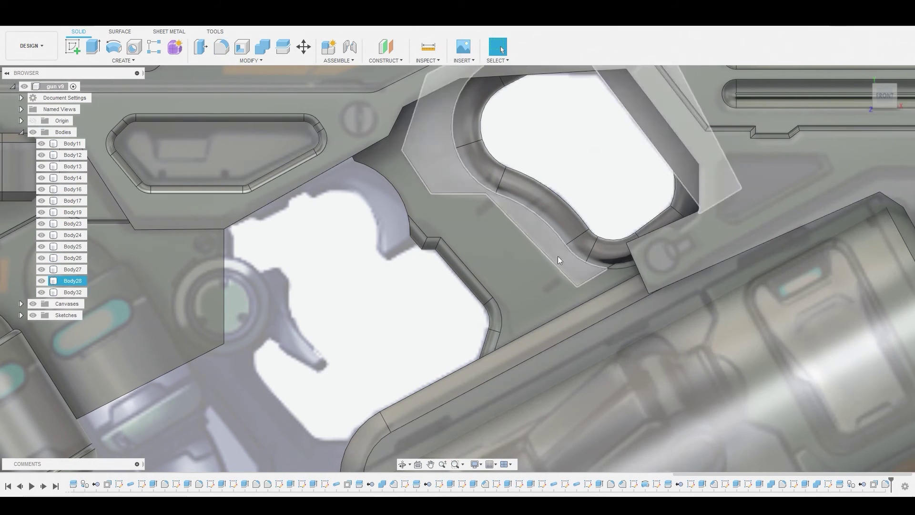
Hide the reference image canvases to show the whole gun model on its own.
scroll(542, 253, down, 5)
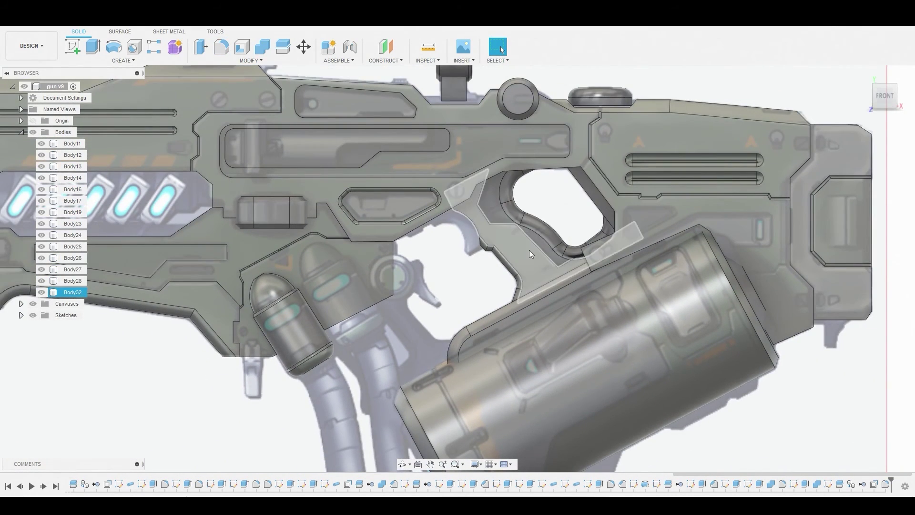
scroll(563, 217, down, 2)
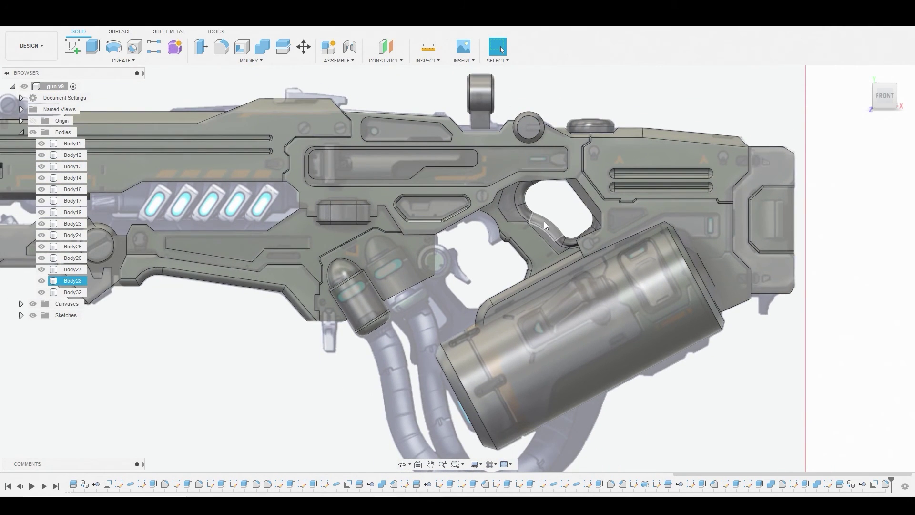
scroll(544, 222, down, 3)
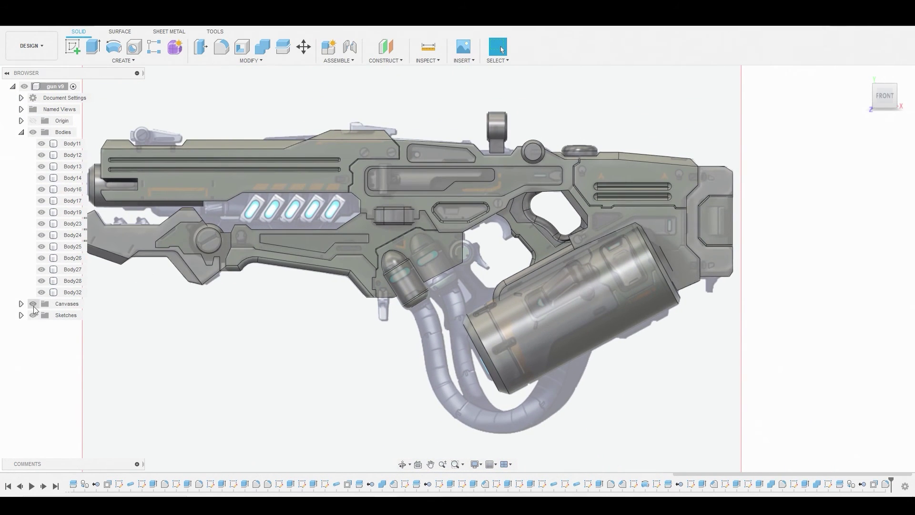
click(33, 305)
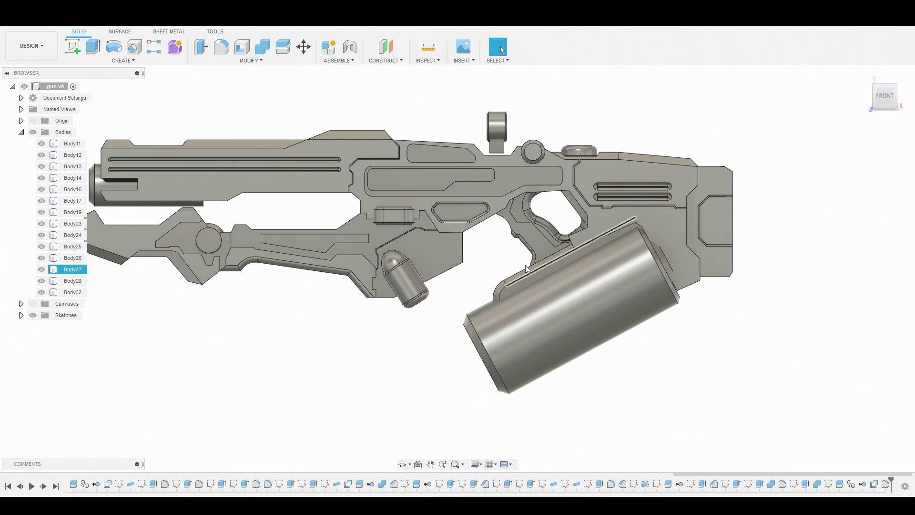
Fillet the grip panel's corner edge between its horizontal and long diagonal sides with a 0.073 mm radius.
scroll(562, 216, up, 6)
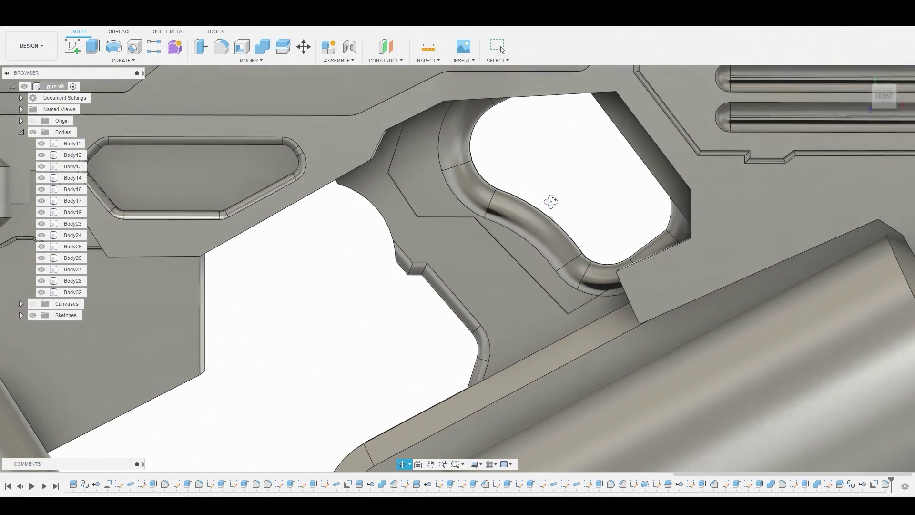
scroll(507, 216, up, 4)
key(f)
scroll(471, 224, up, 5)
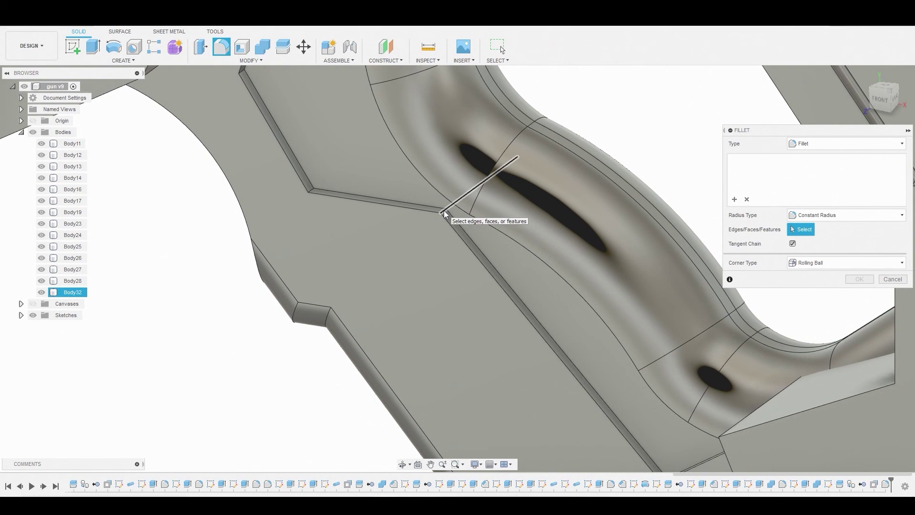
click(445, 214)
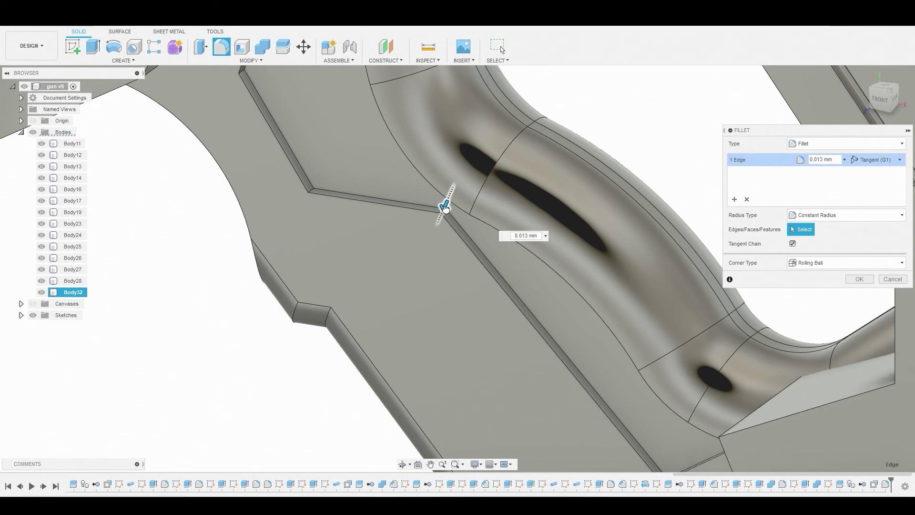
right_click(592, 126)
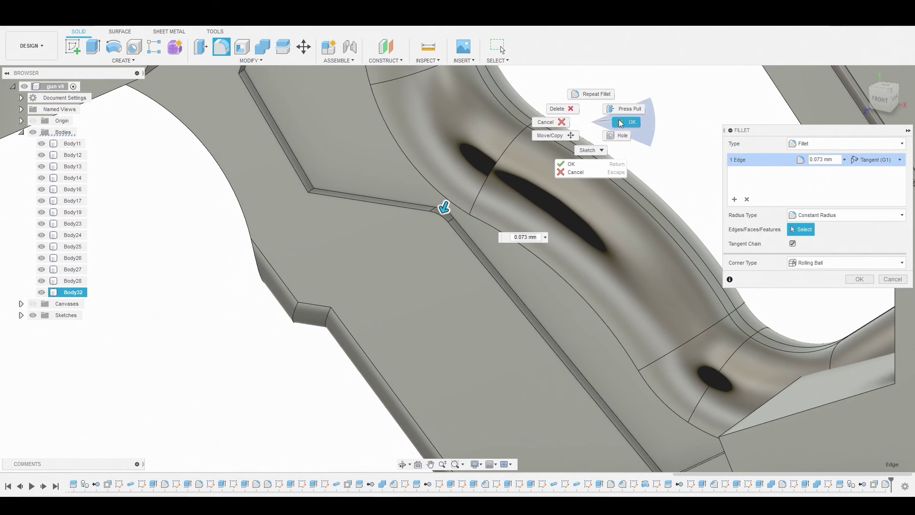